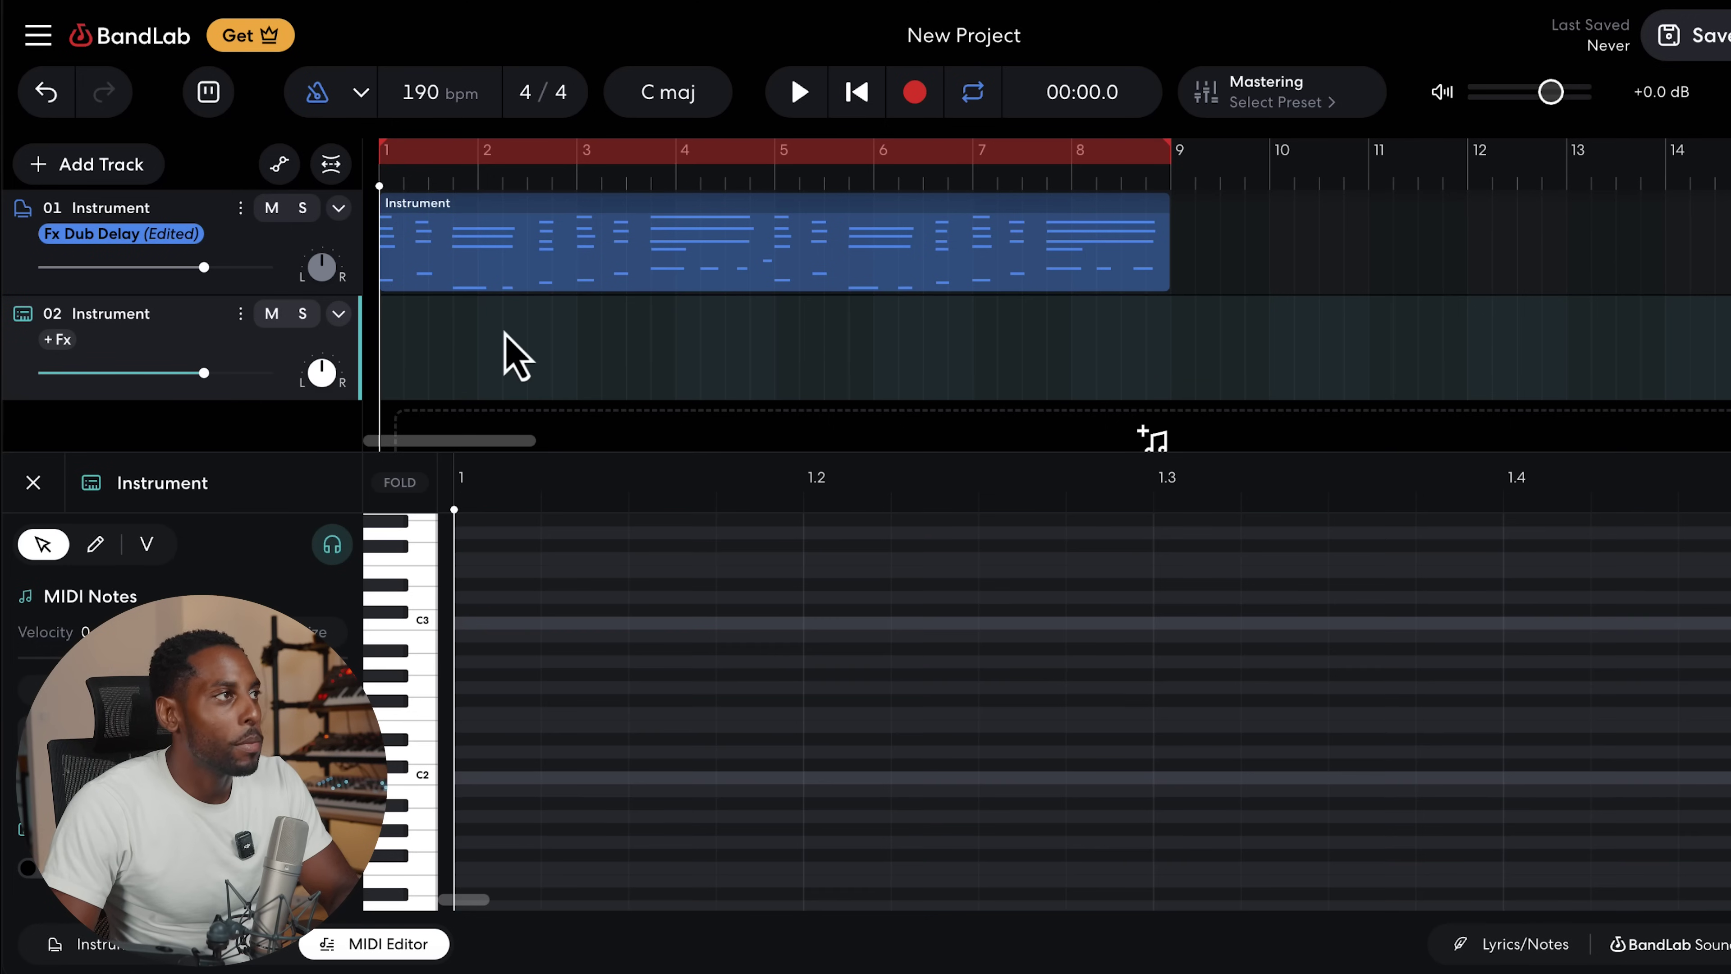
# - Copy the chord region from track 01 onto track 02 and turn it into a legato bass line without the upper notes
pyautogui.moveTo(447, 258); pyautogui.dragTo(424, 386)
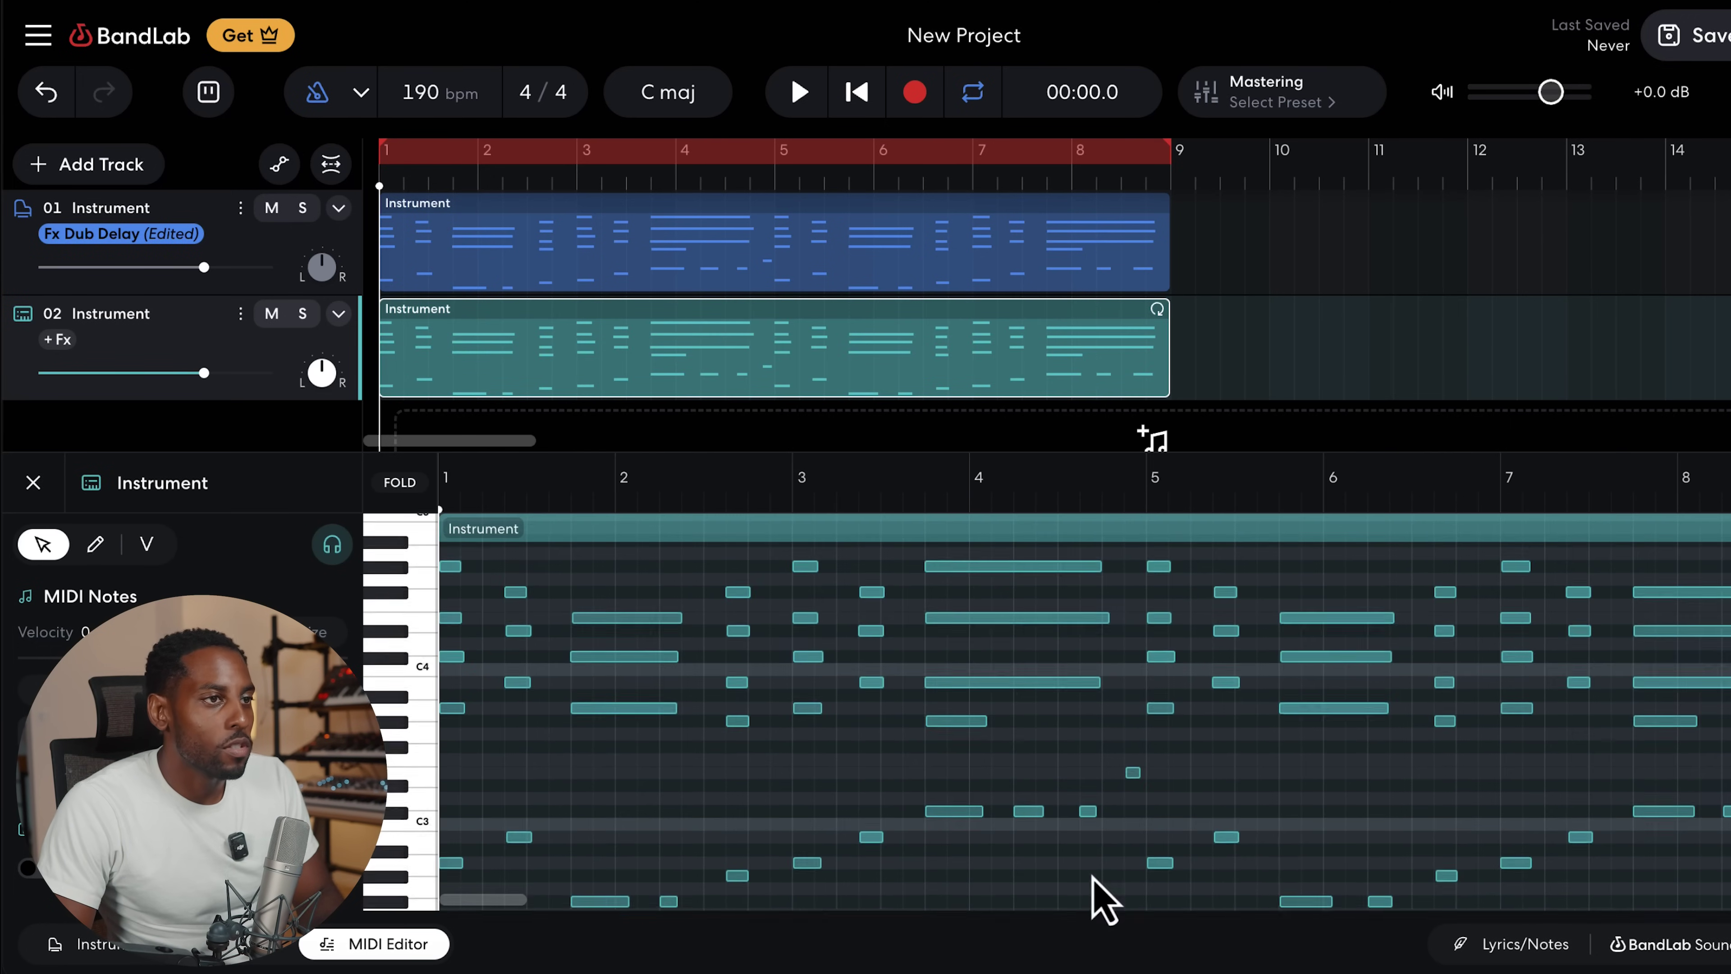
pyautogui.moveTo(1431, 545); pyautogui.dragTo(645, 684)
pyautogui.press('Delete')
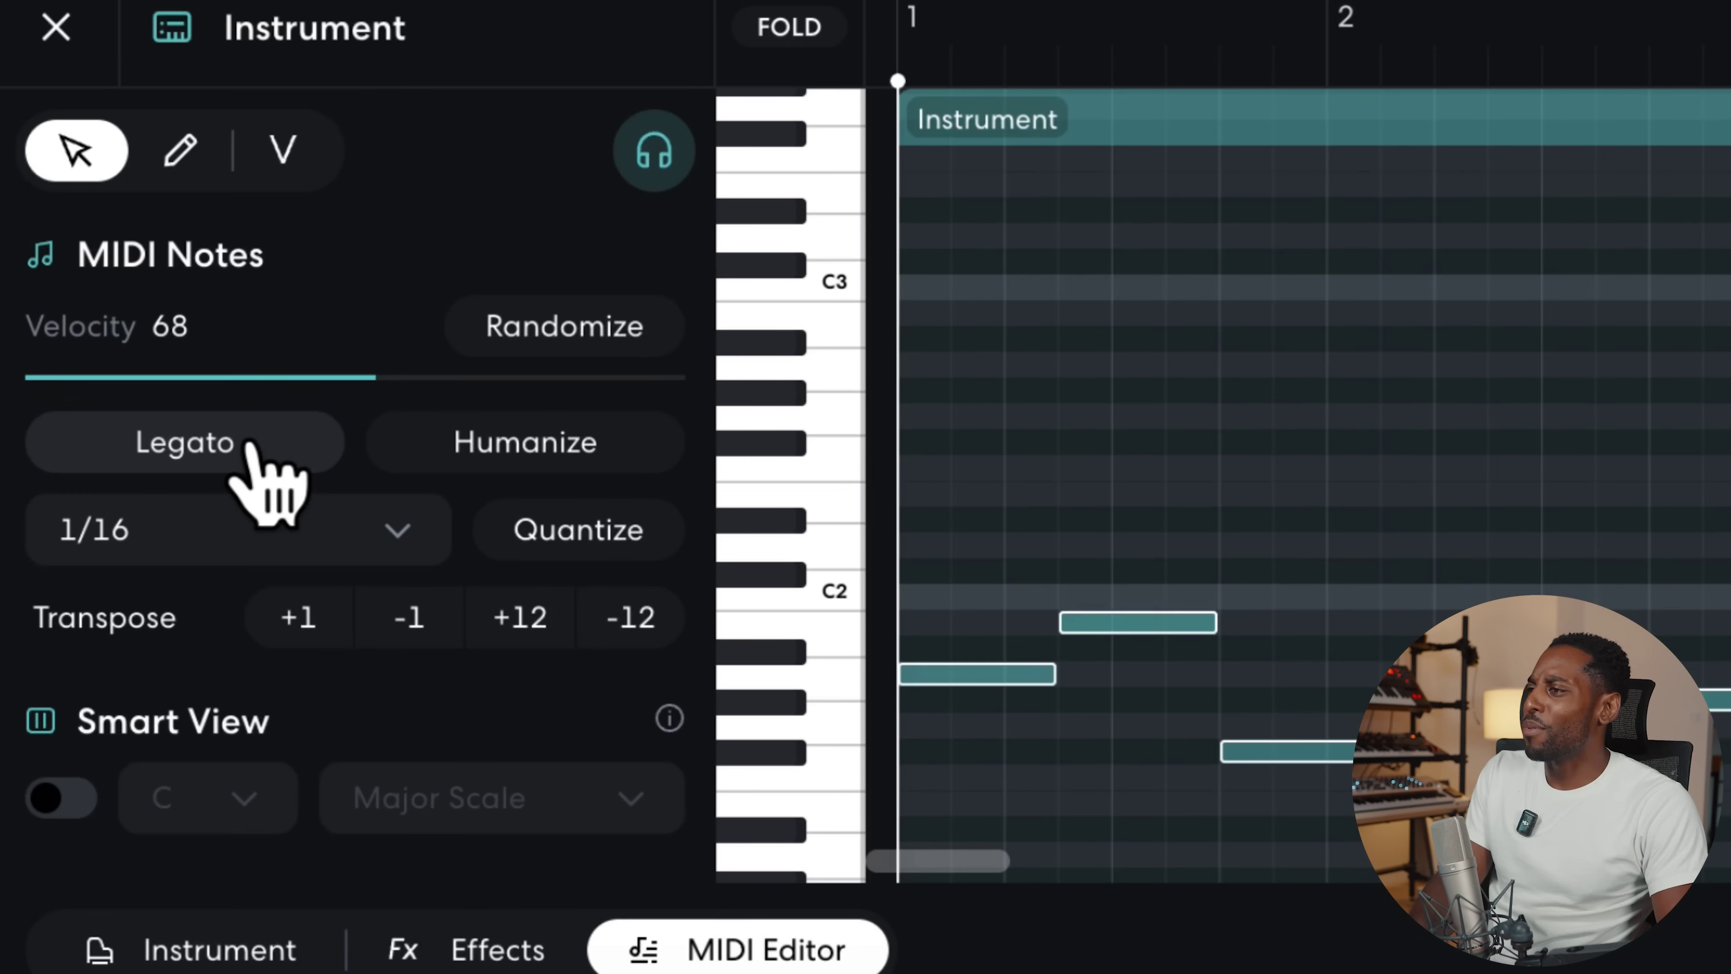
pyautogui.click(249, 447)
pyautogui.press('space')
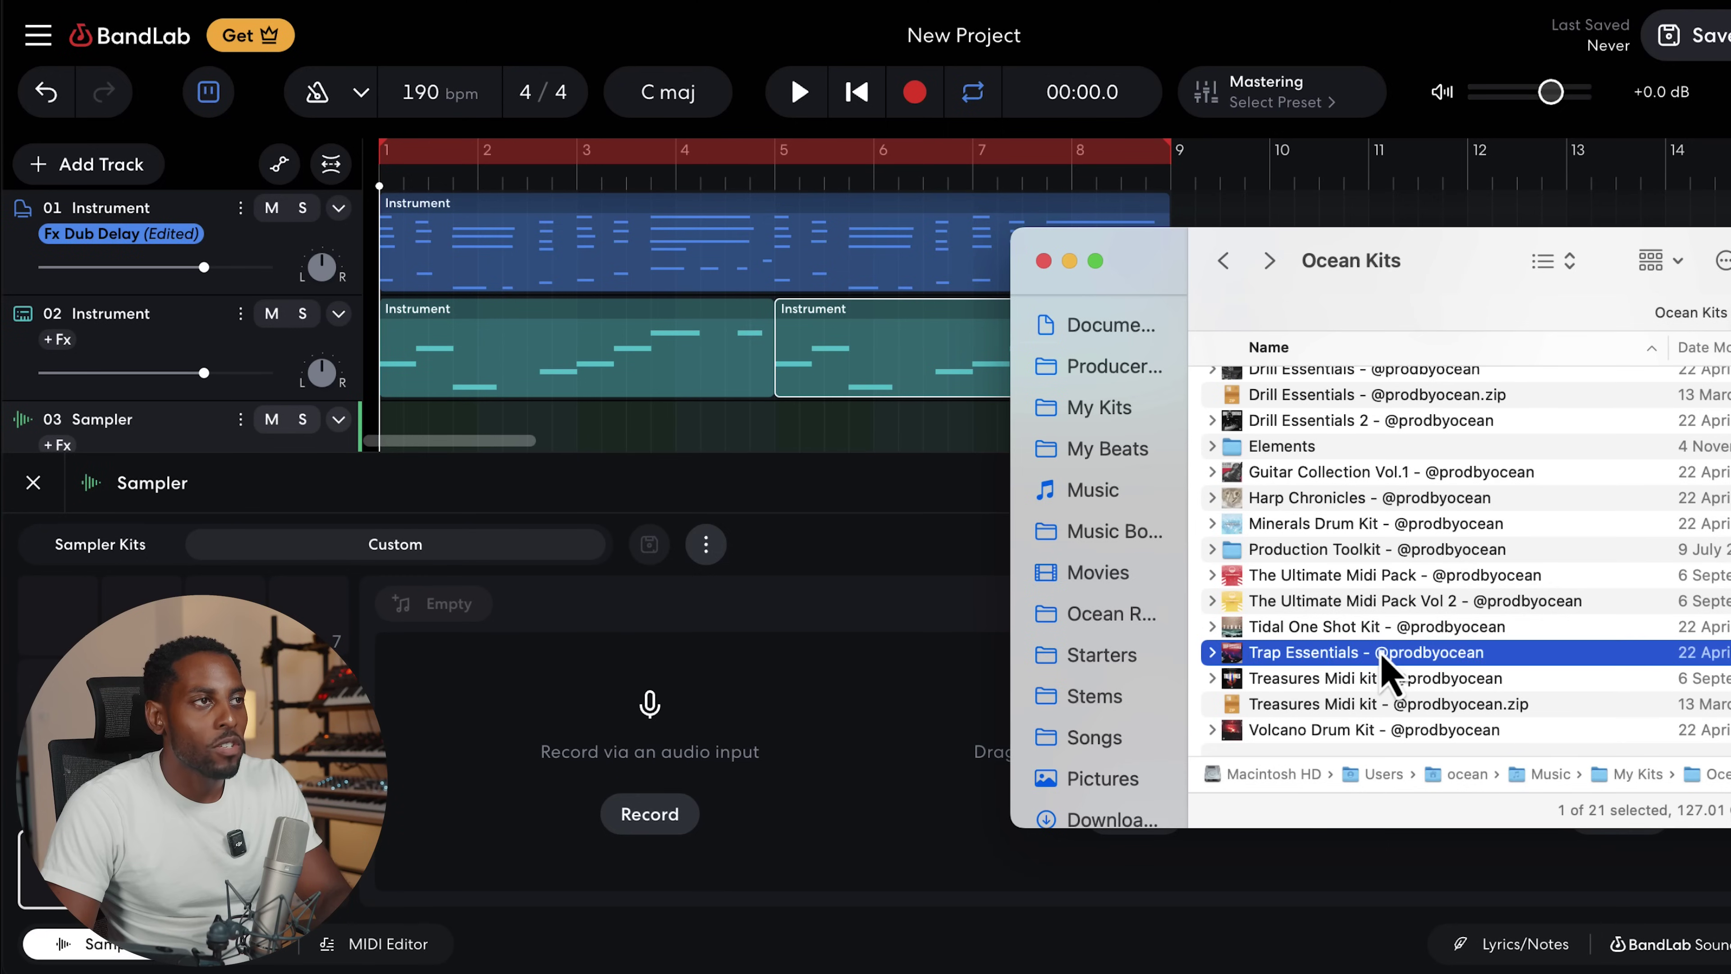
# - Load the Rim 6 sample from the Trap Essentials kit into track 03's Sampler and preview samples from the kit's Kicks folder
pyautogui.doubleClick(1381, 653)
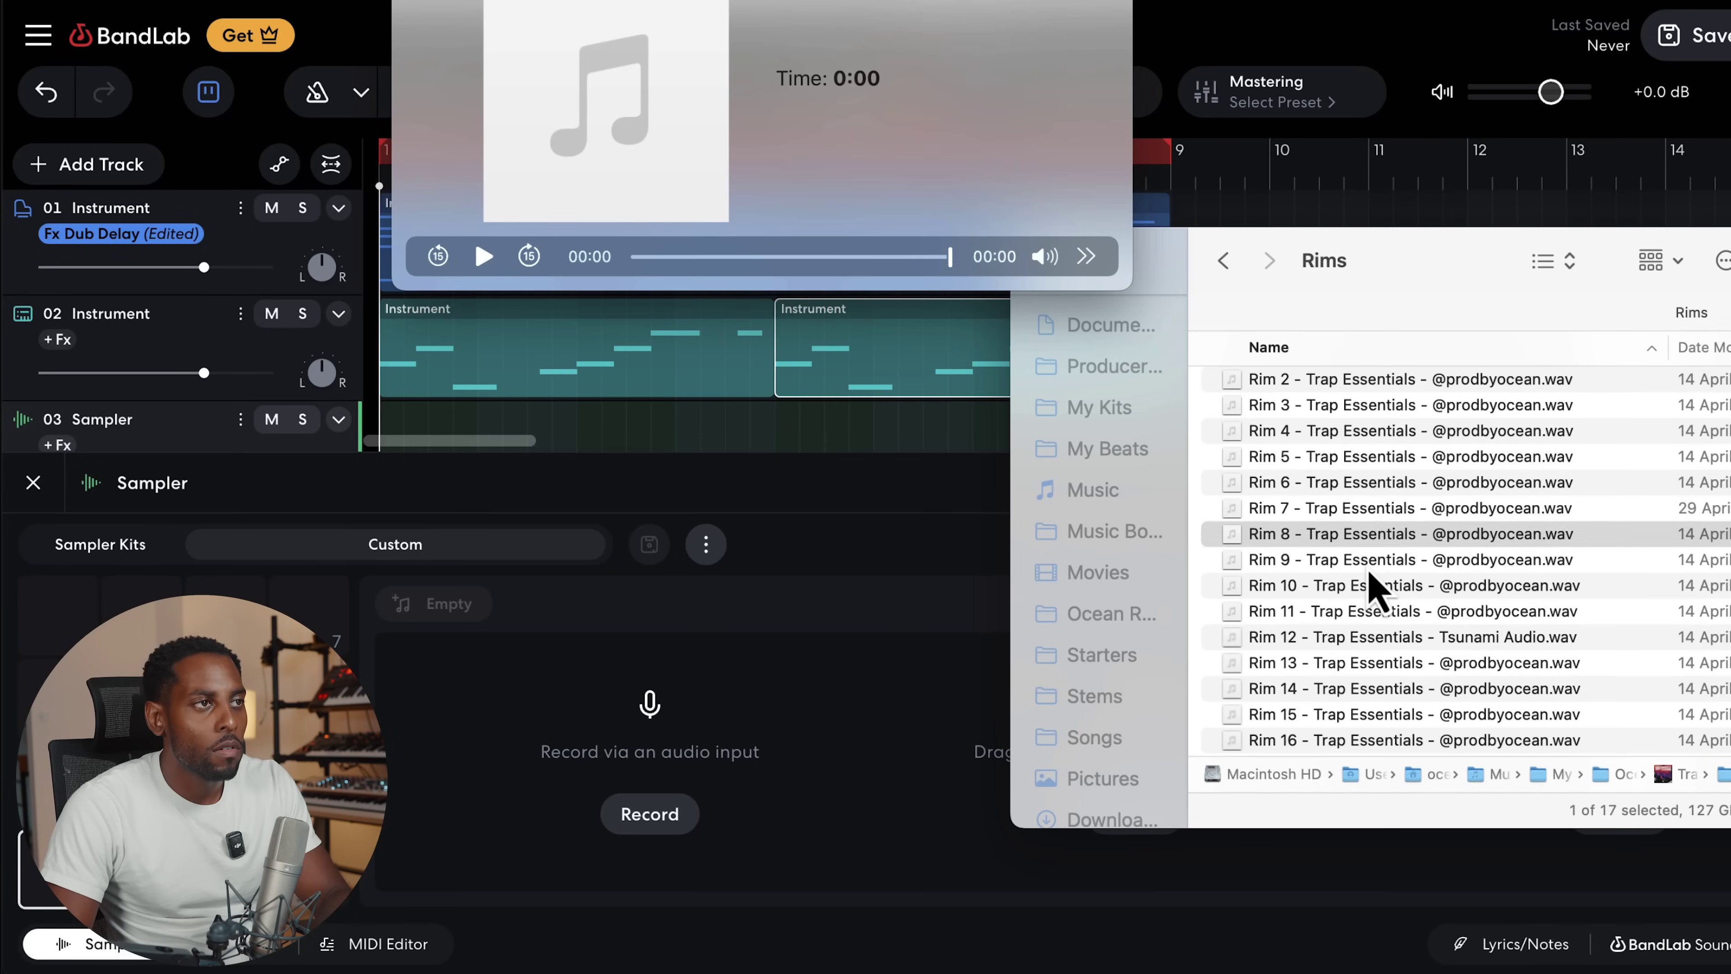
pyautogui.press('space')
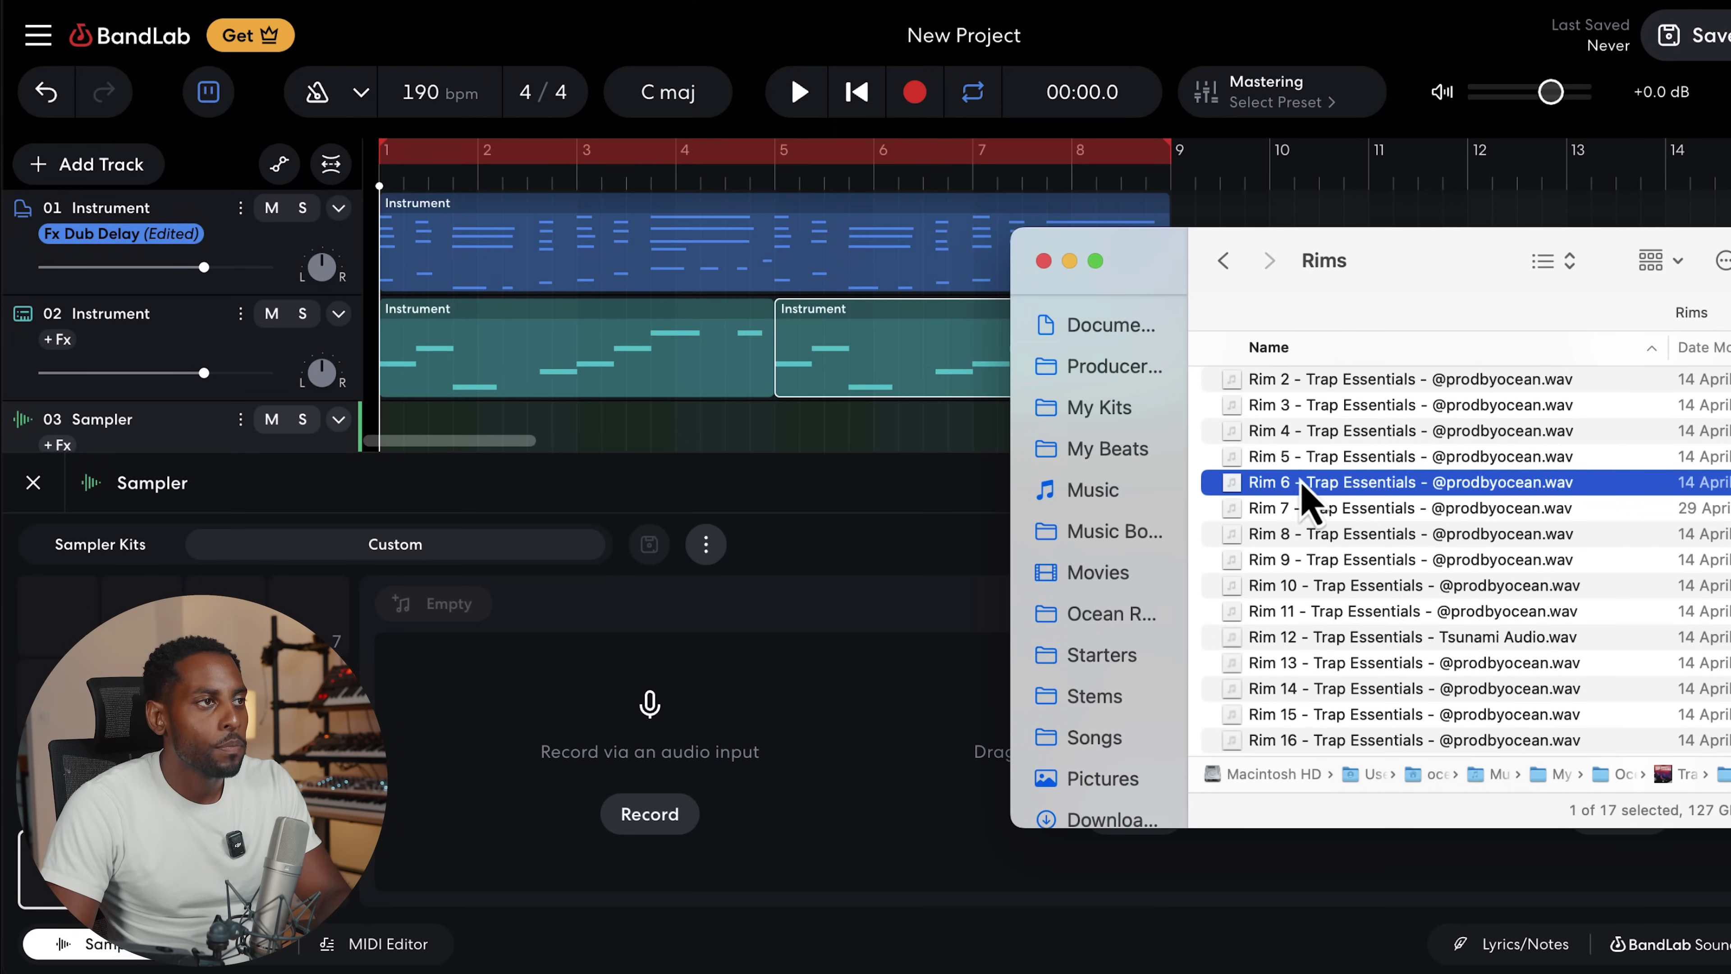
pyautogui.moveTo(1298, 477); pyautogui.dragTo(965, 753)
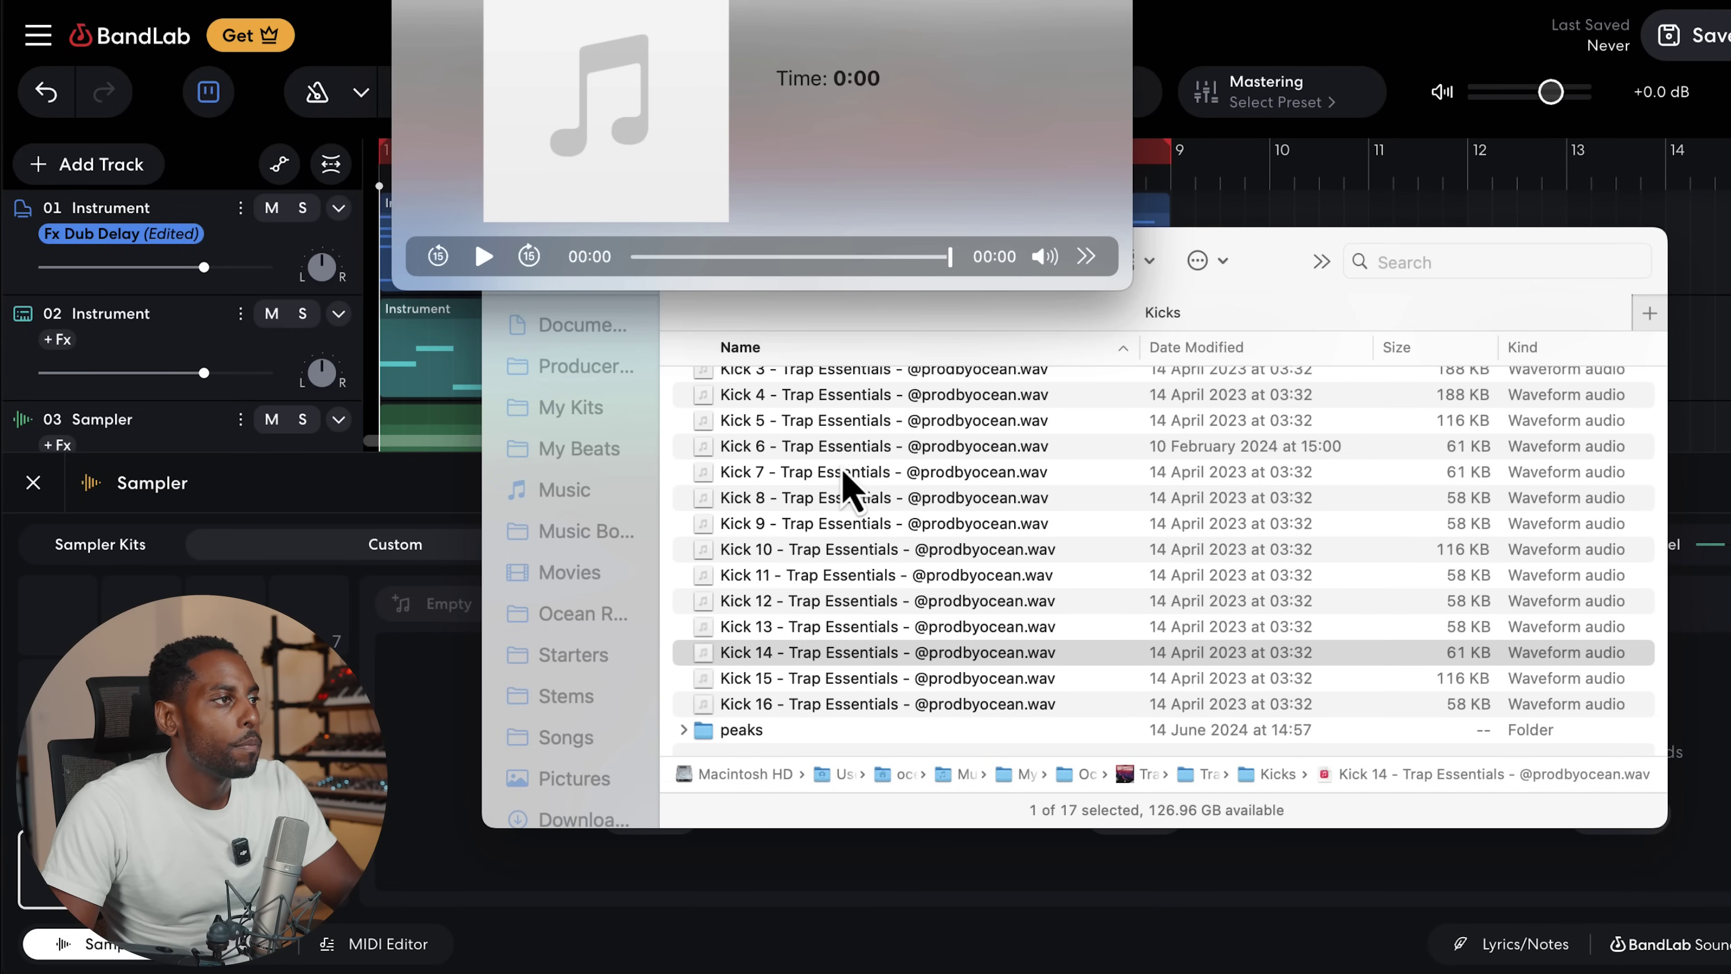
pyautogui.press('space')
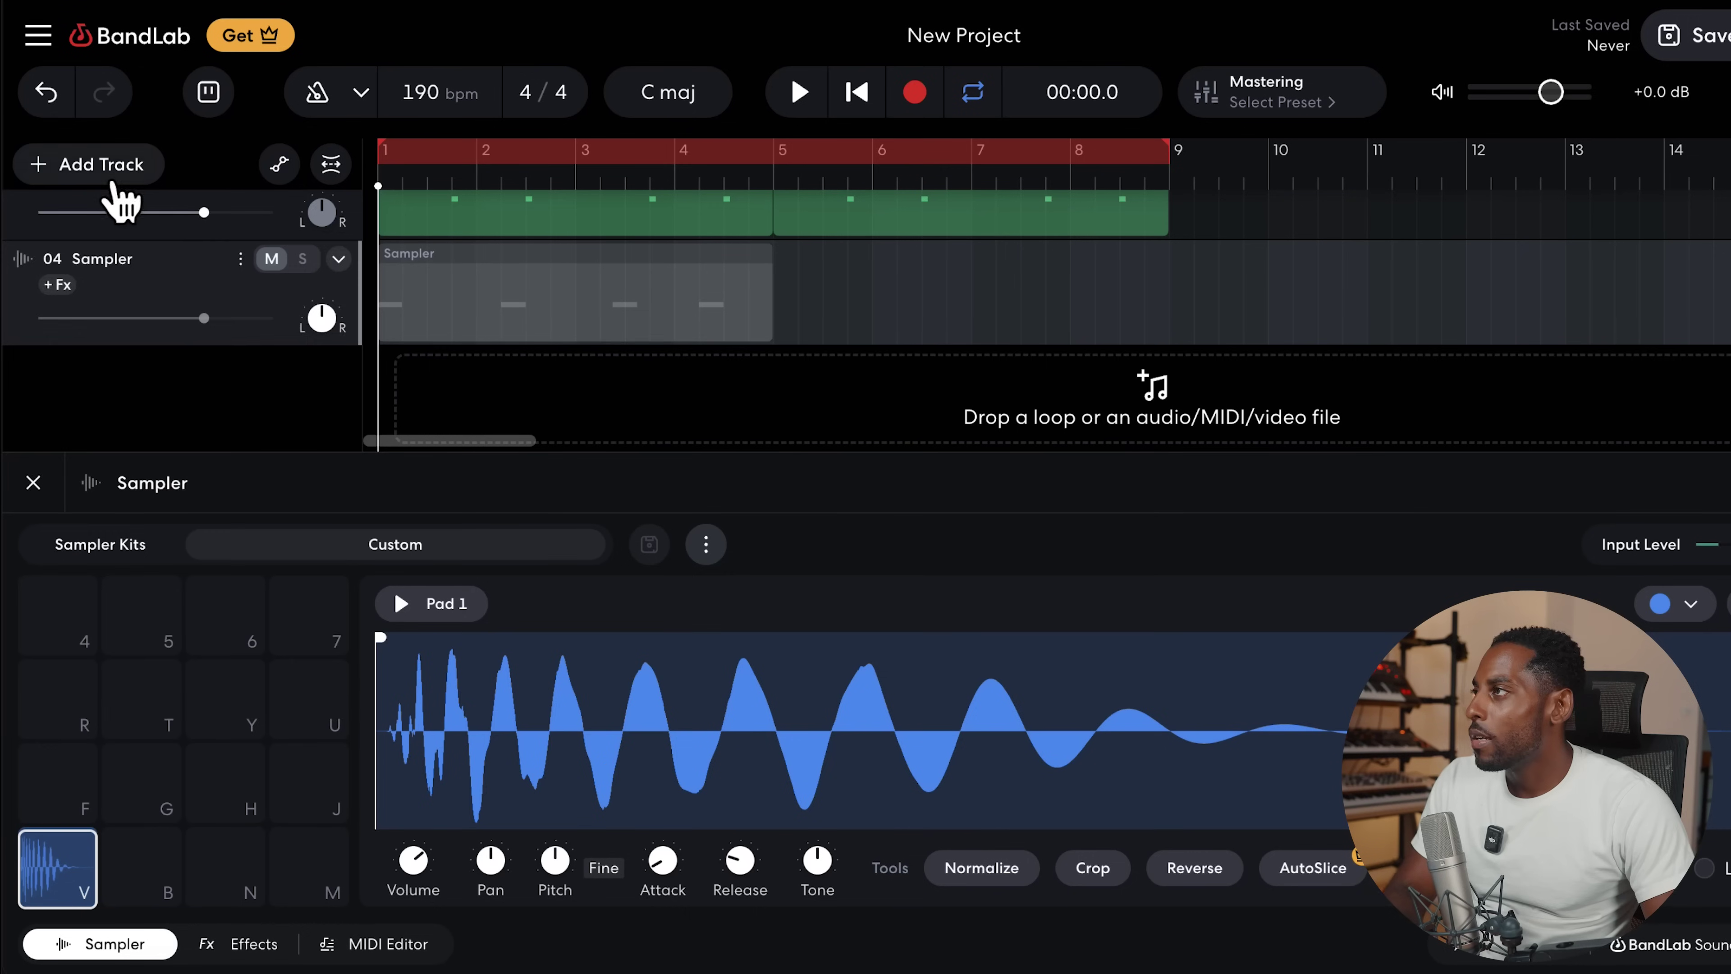
# - Add a Drum Machine track starting from an Empty pattern and choose the Trap drum pads for it
pyautogui.click(109, 176)
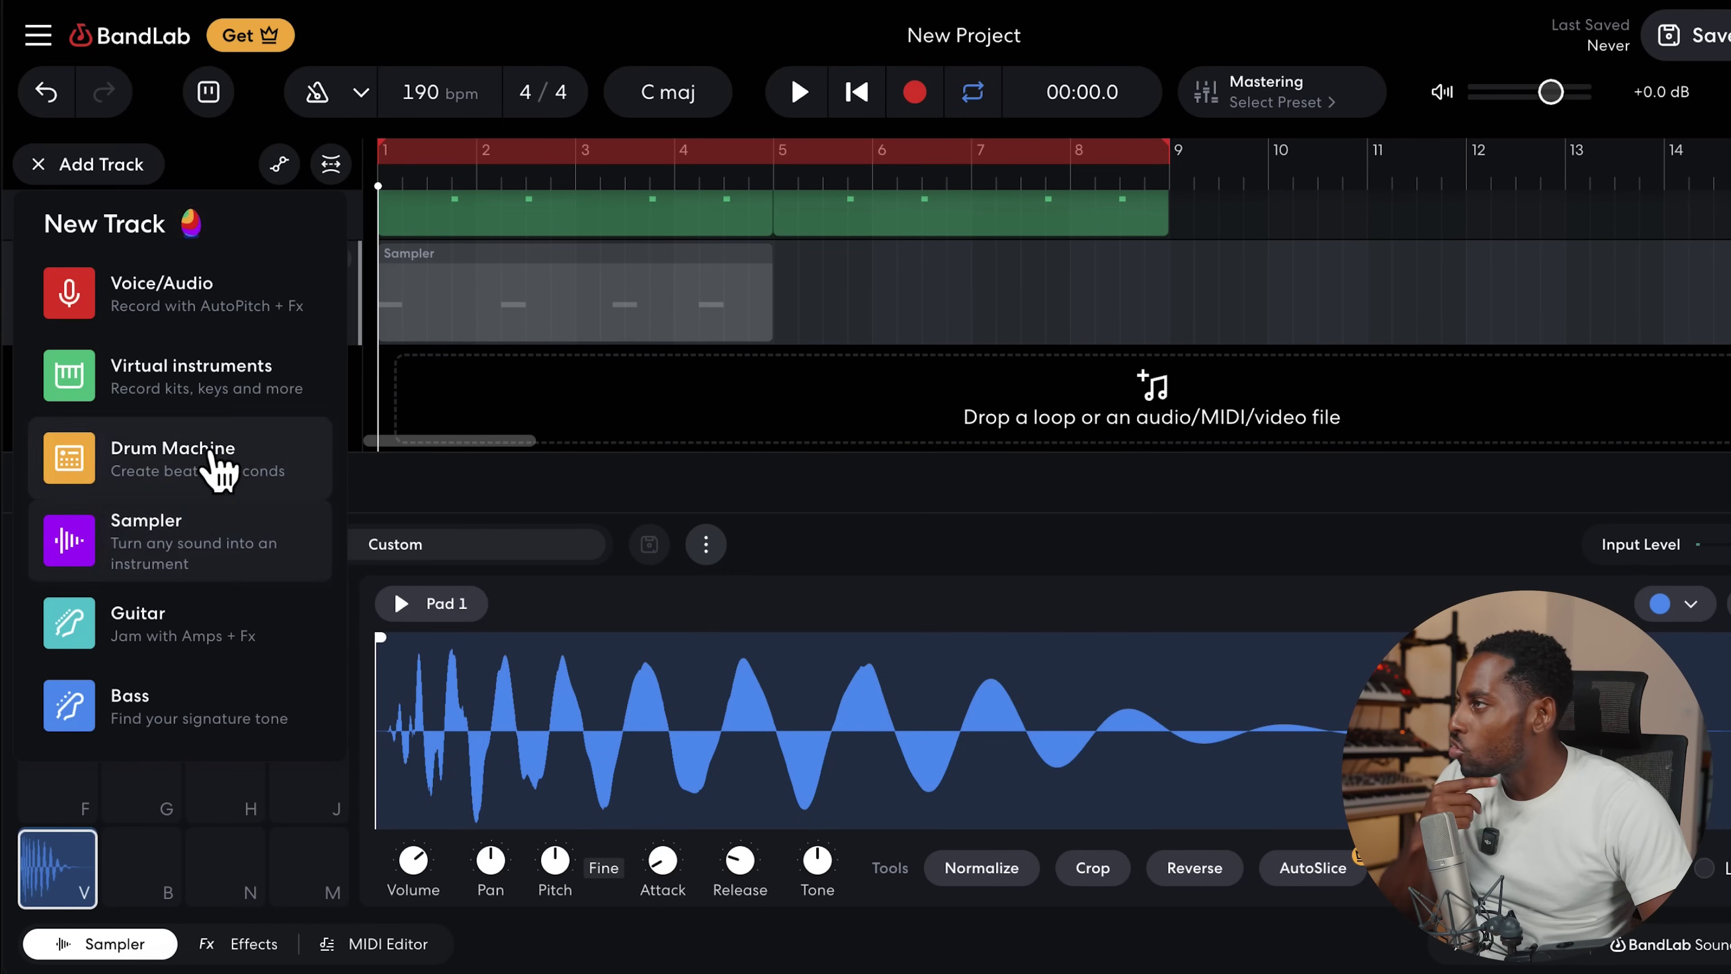
pyautogui.click(216, 471)
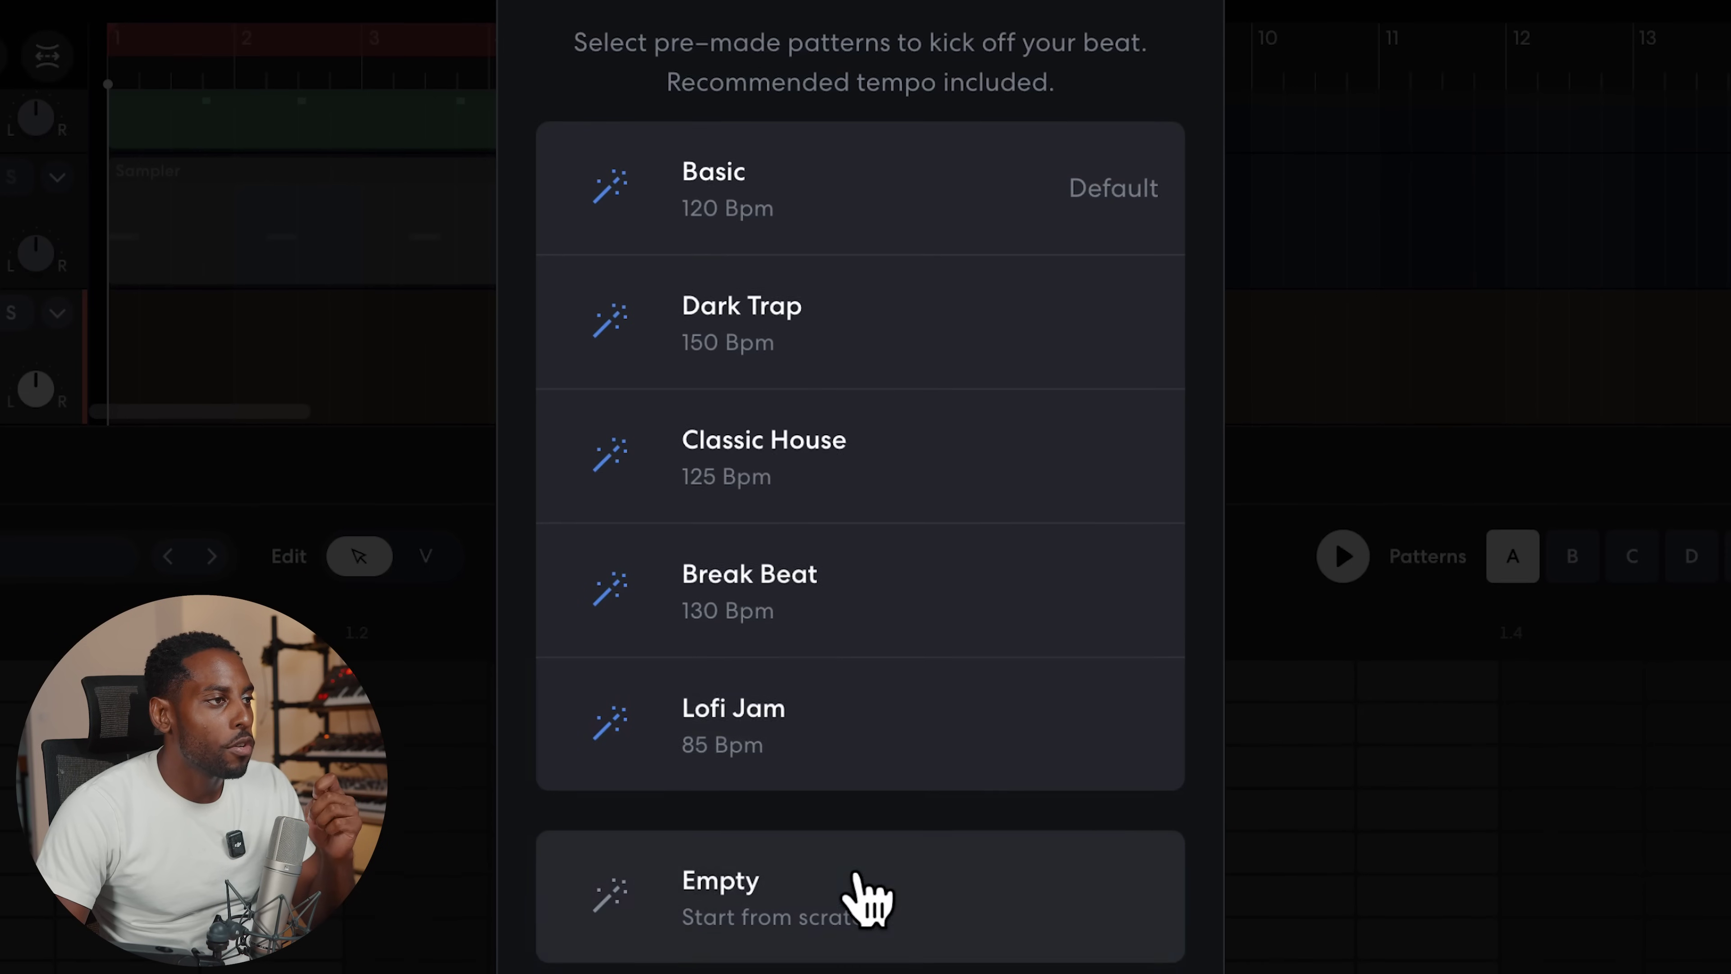
pyautogui.click(865, 900)
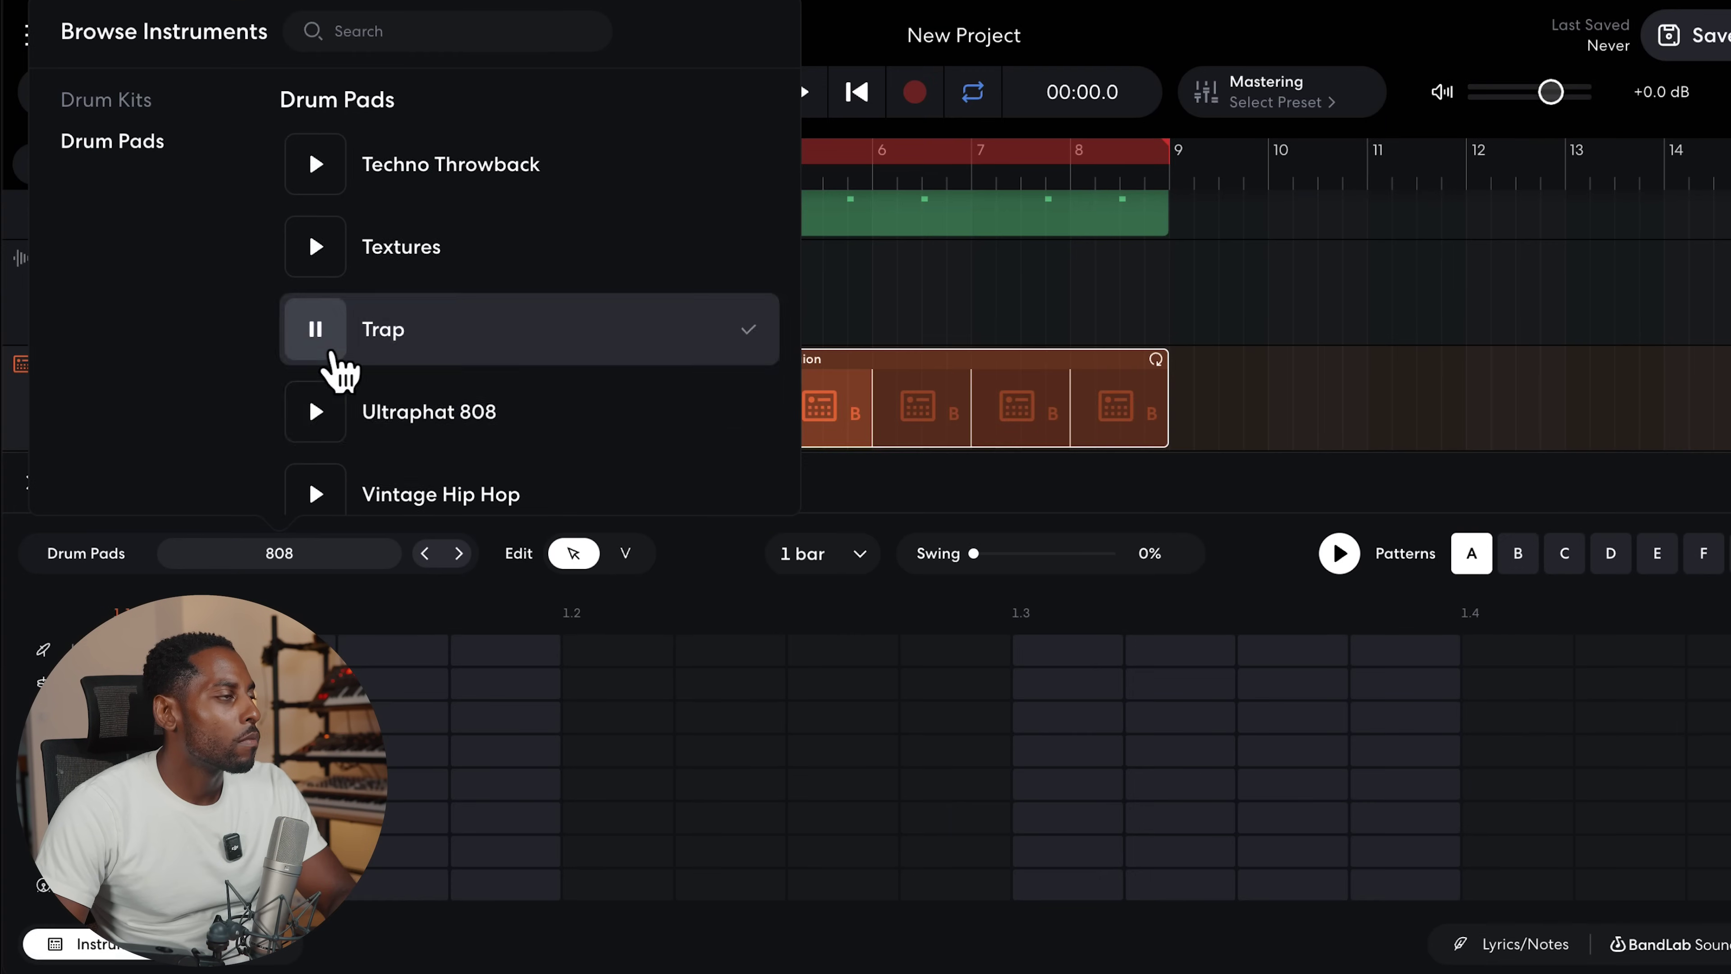
pyautogui.scroll(-1, 406, 359)
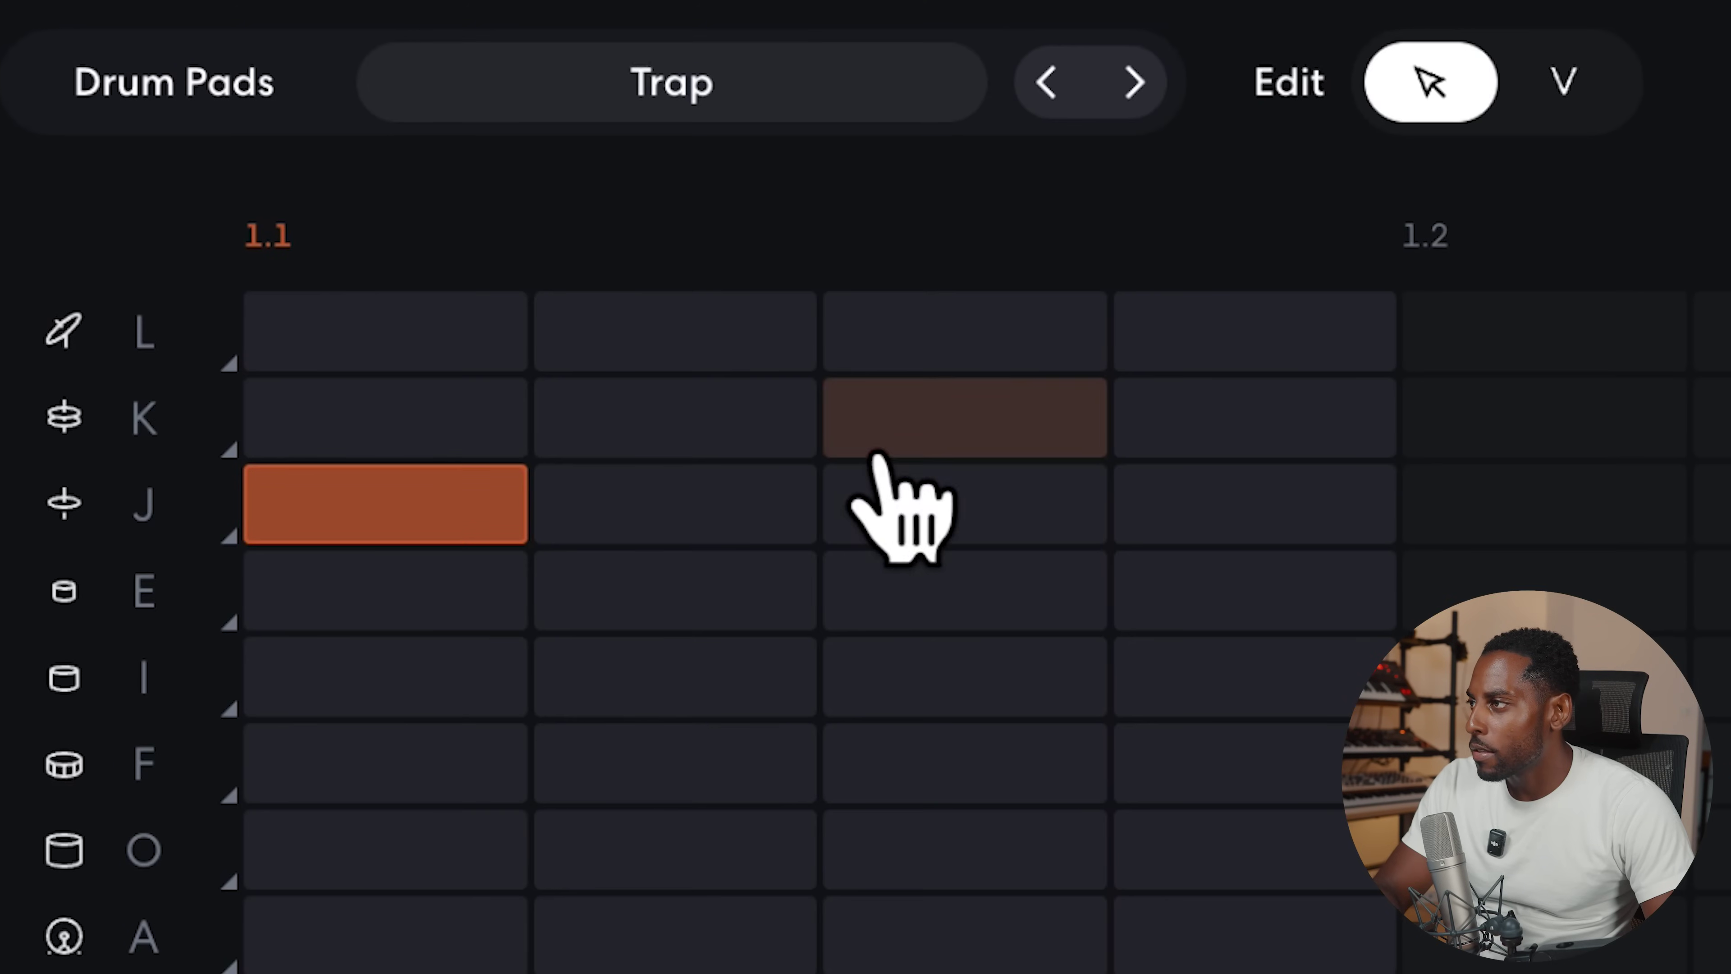
# - Program hi-hat hits on row J of the four-bar drum pattern and play it back
pyautogui.click(1182, 506)
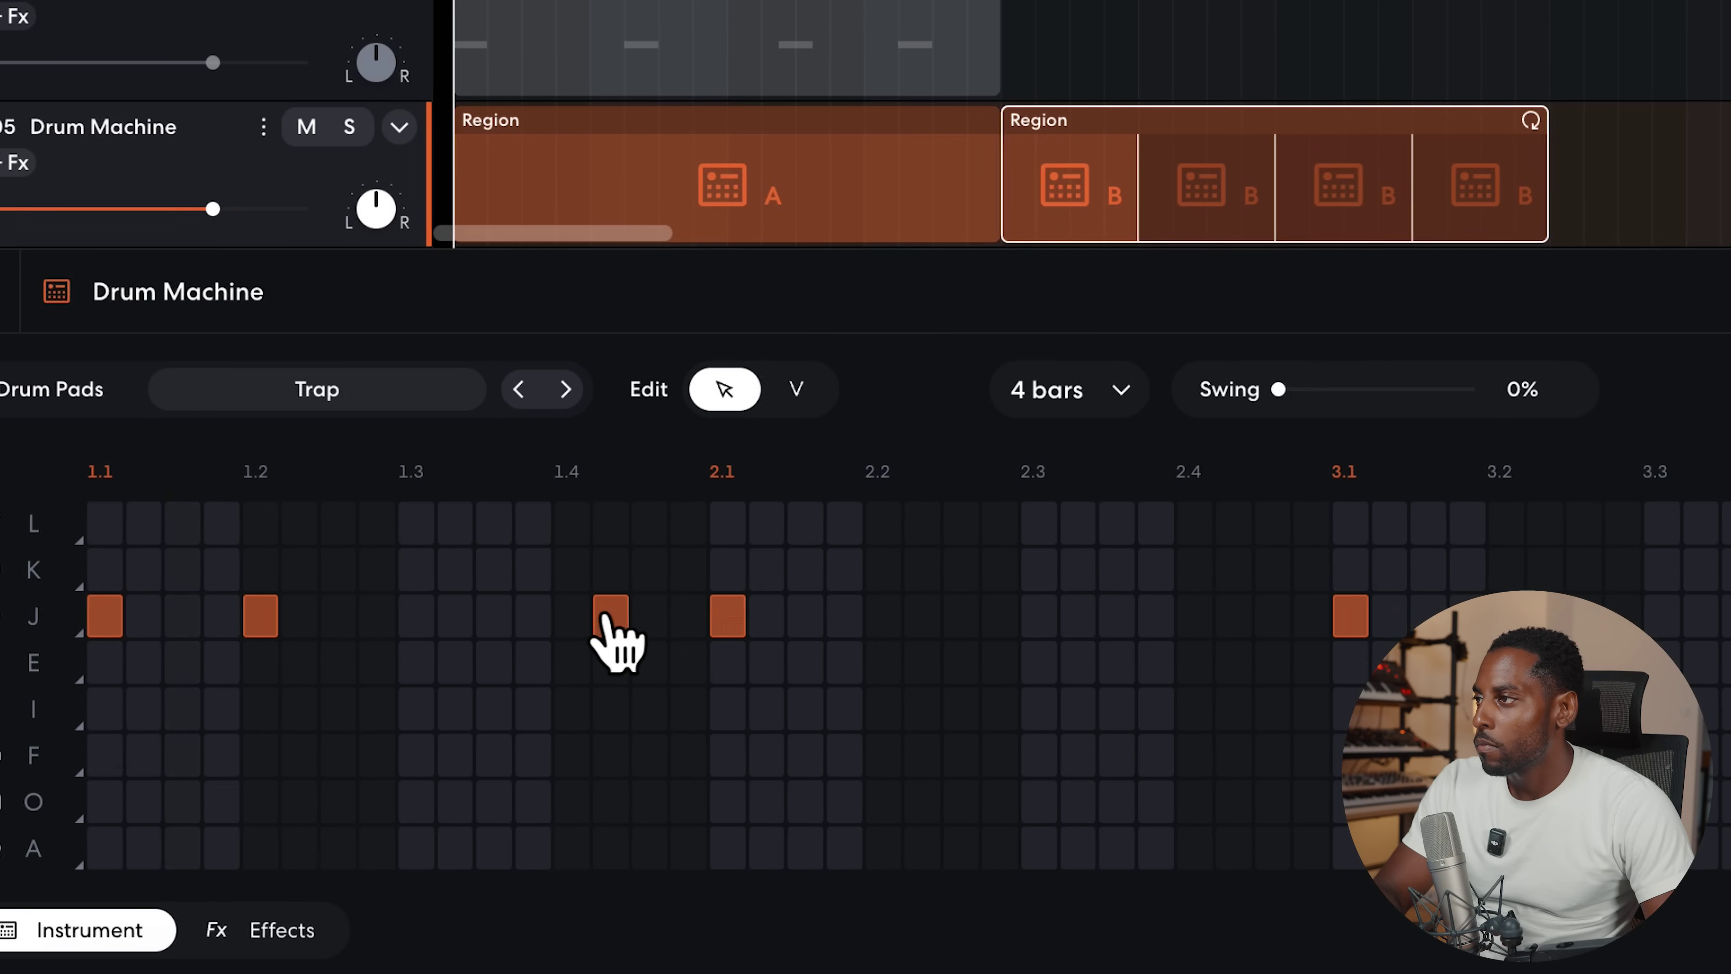
pyautogui.click(669, 617)
pyautogui.click(749, 617)
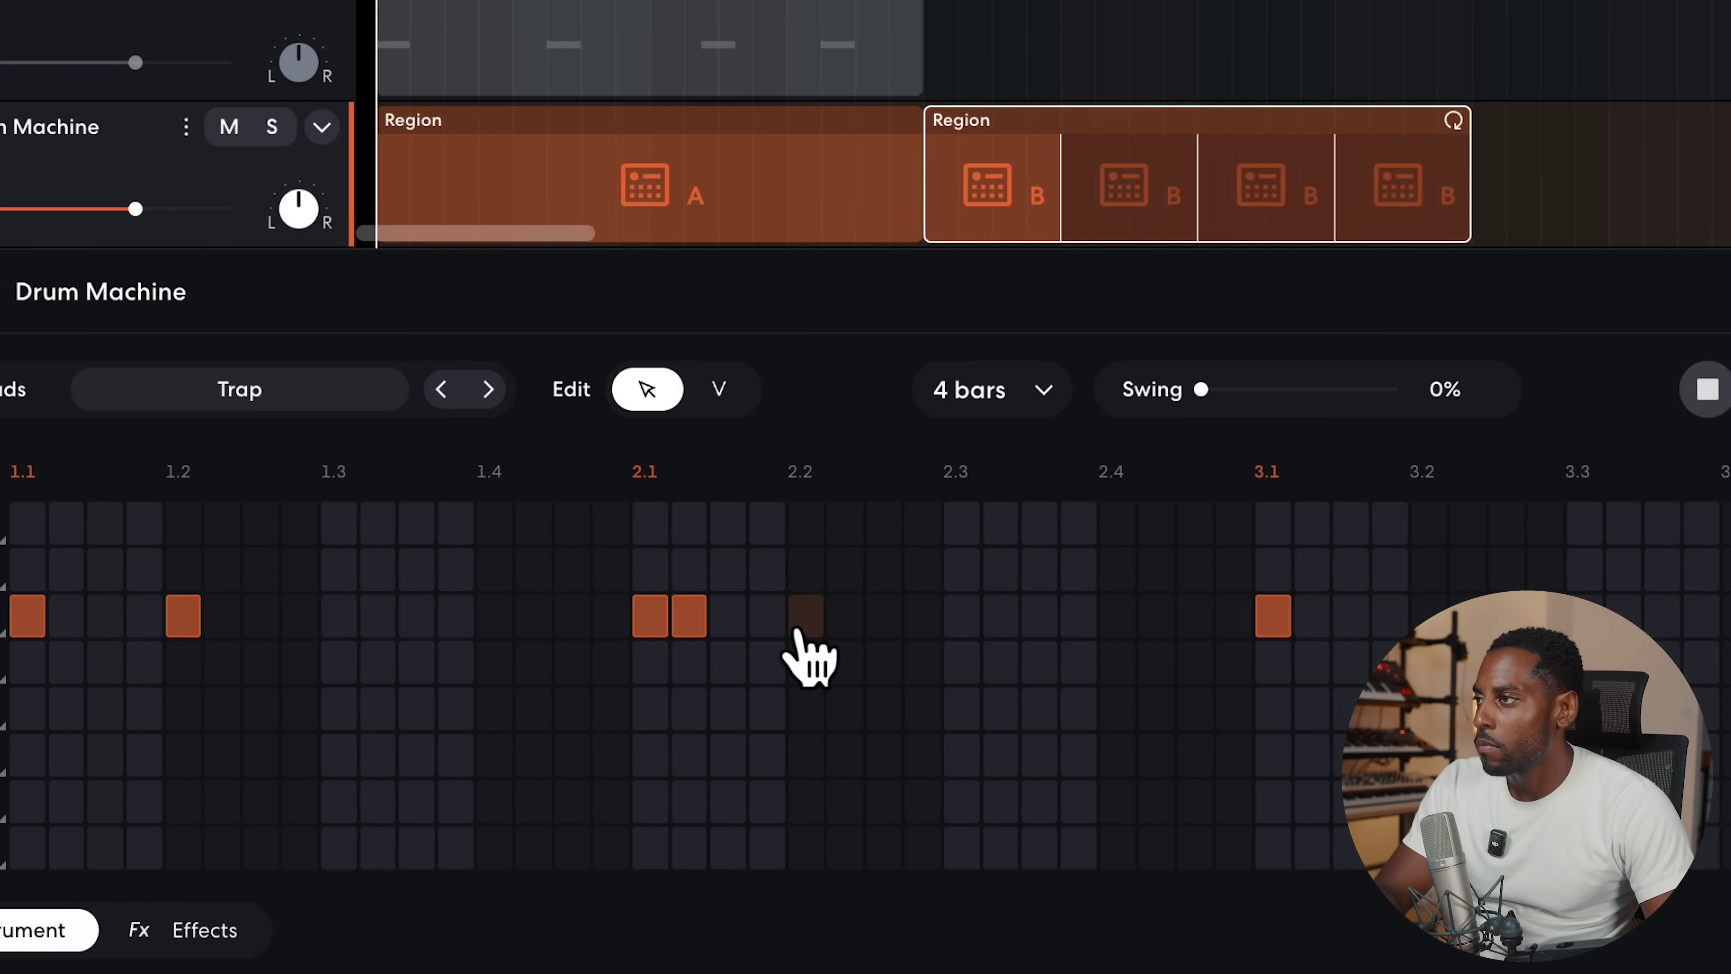
pyautogui.press('space')
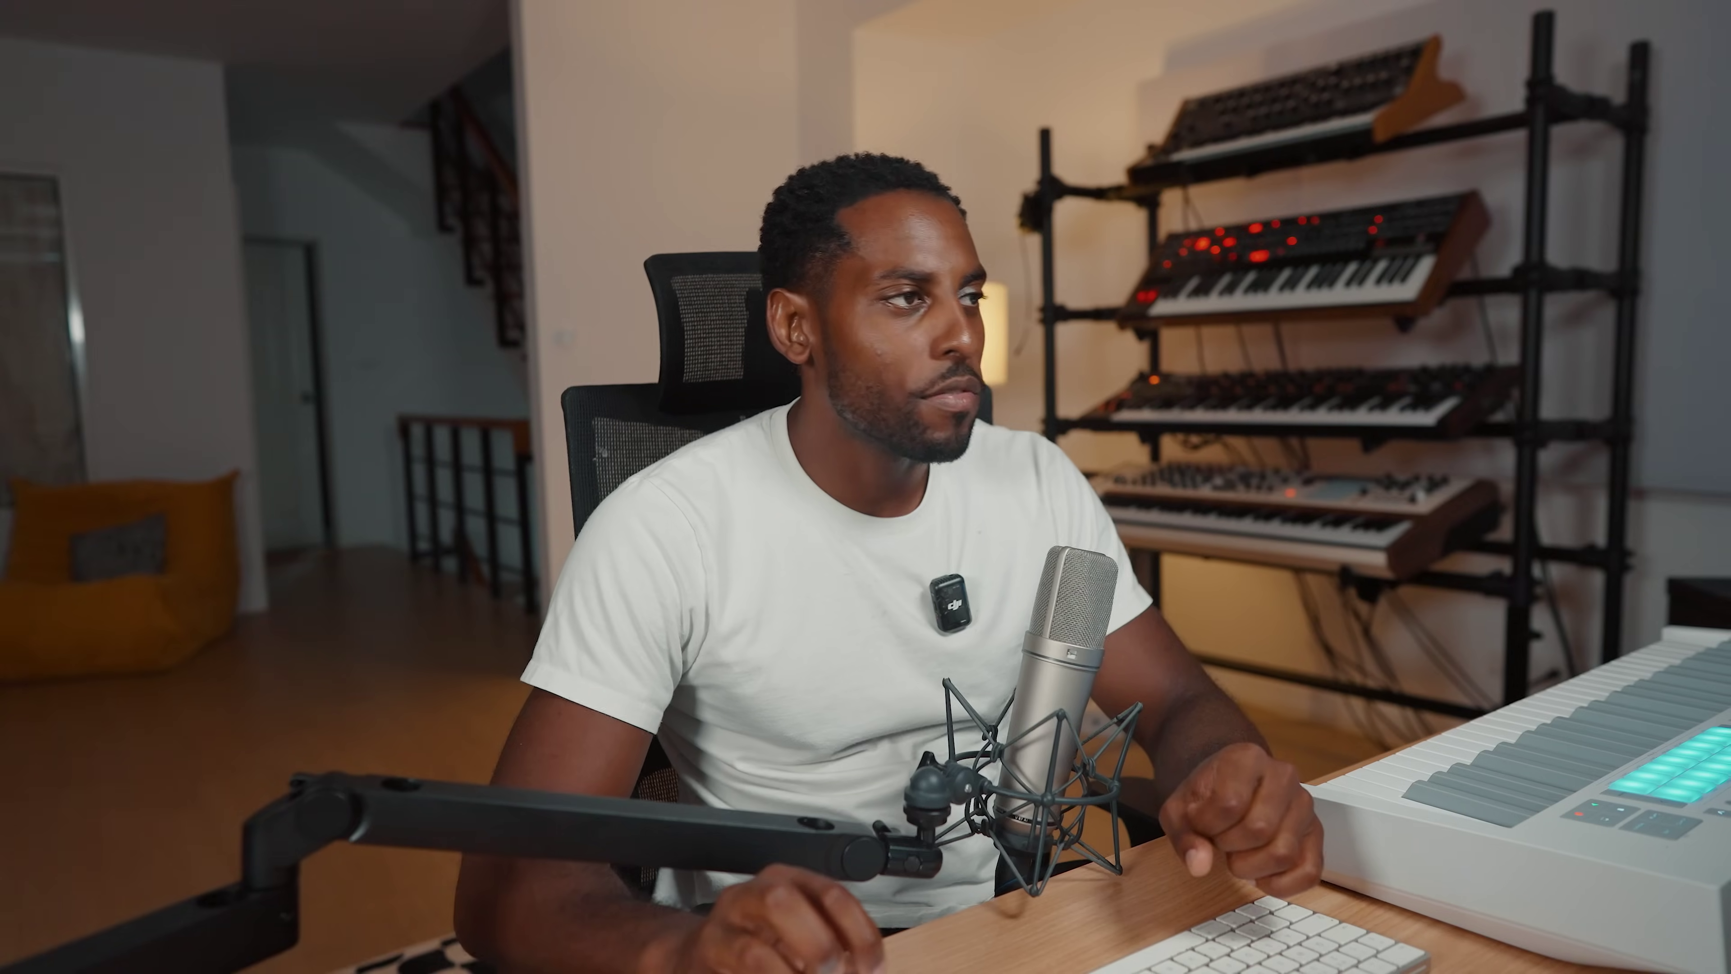
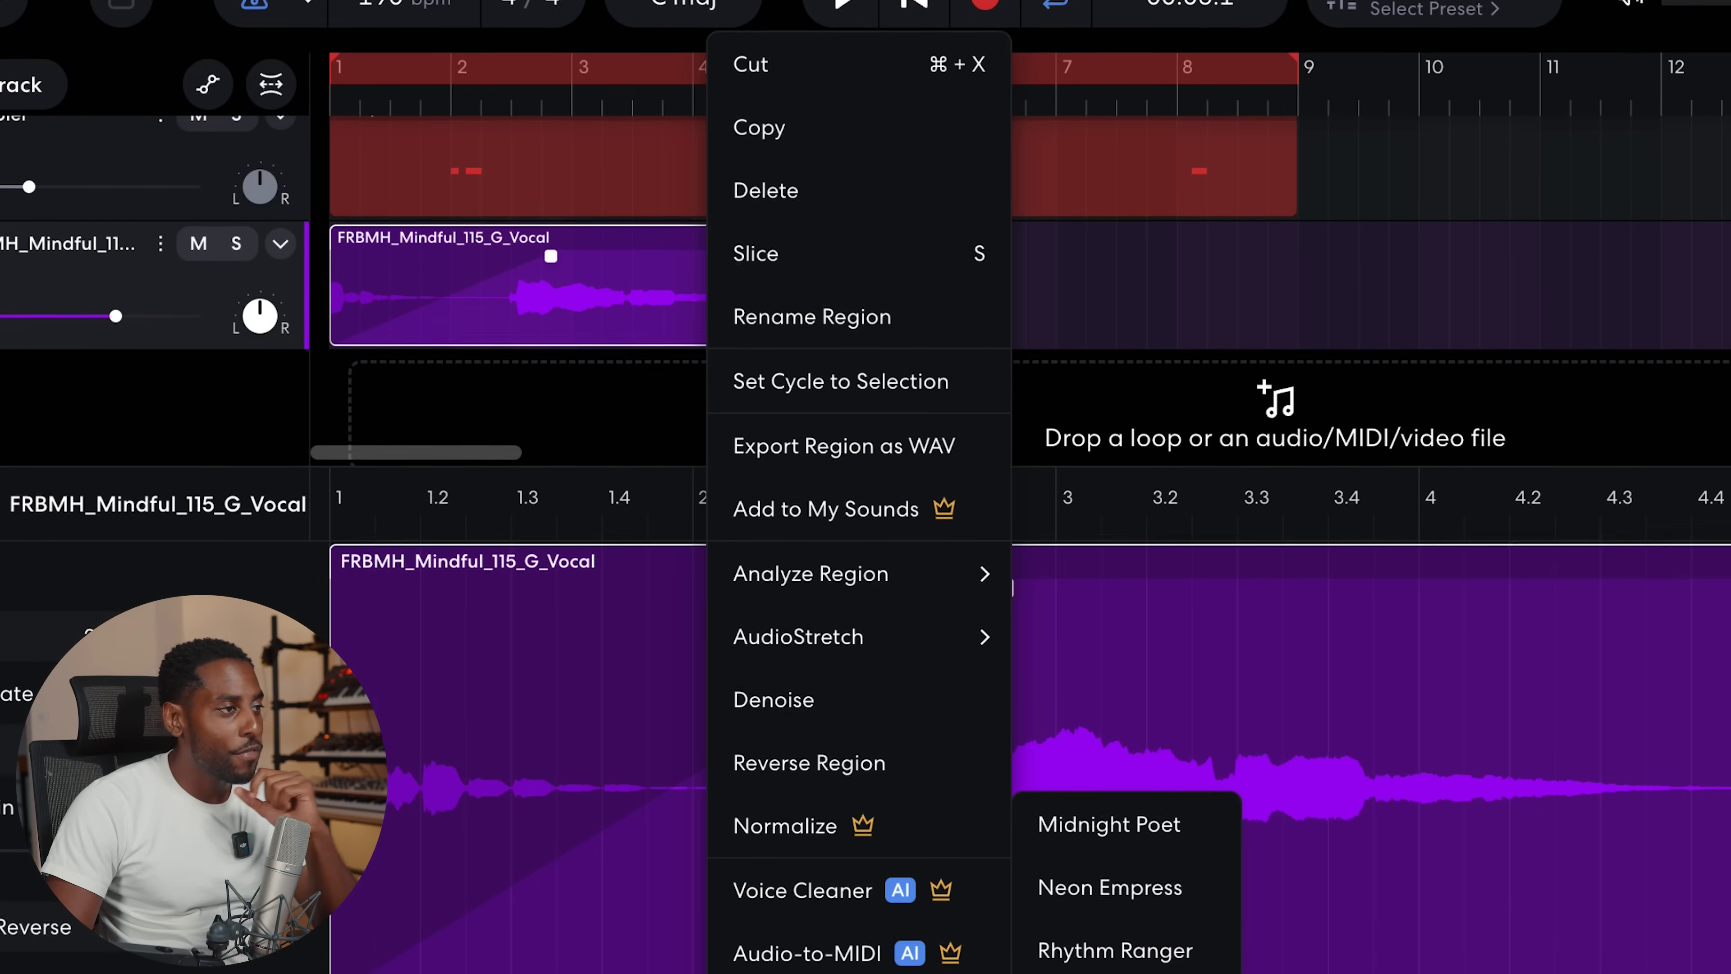
pyautogui.moveTo(852, 968)
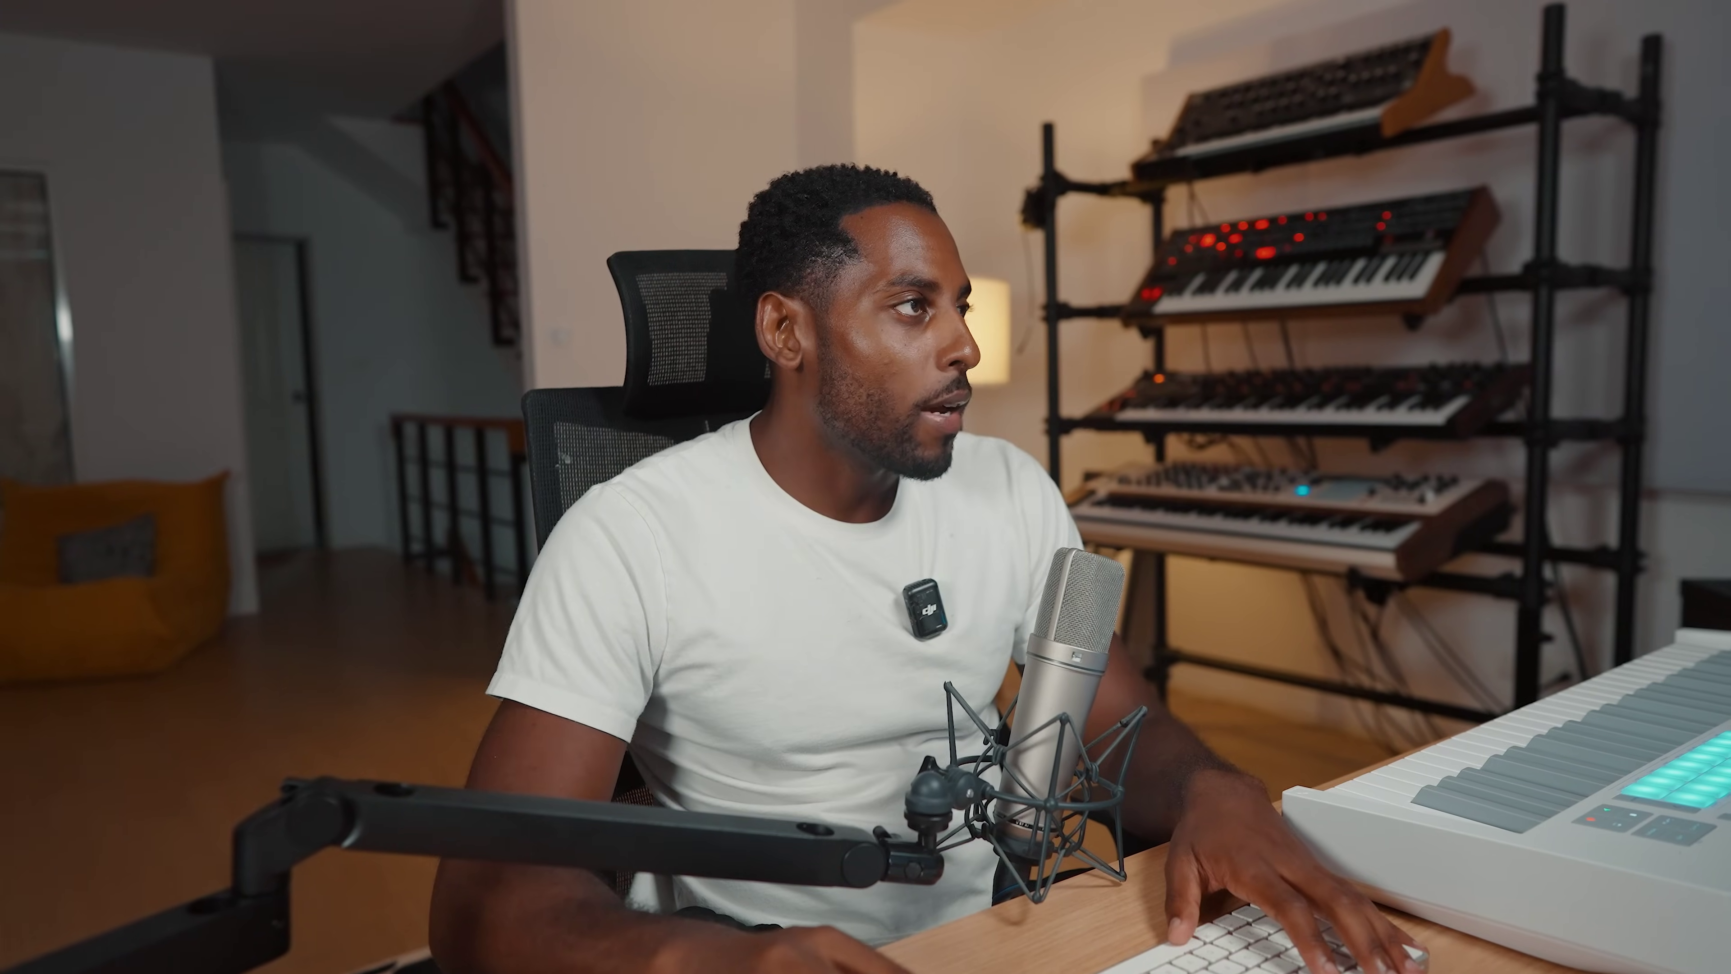
pyautogui.moveTo(1169, 431); pyautogui.dragTo(1232, 460)
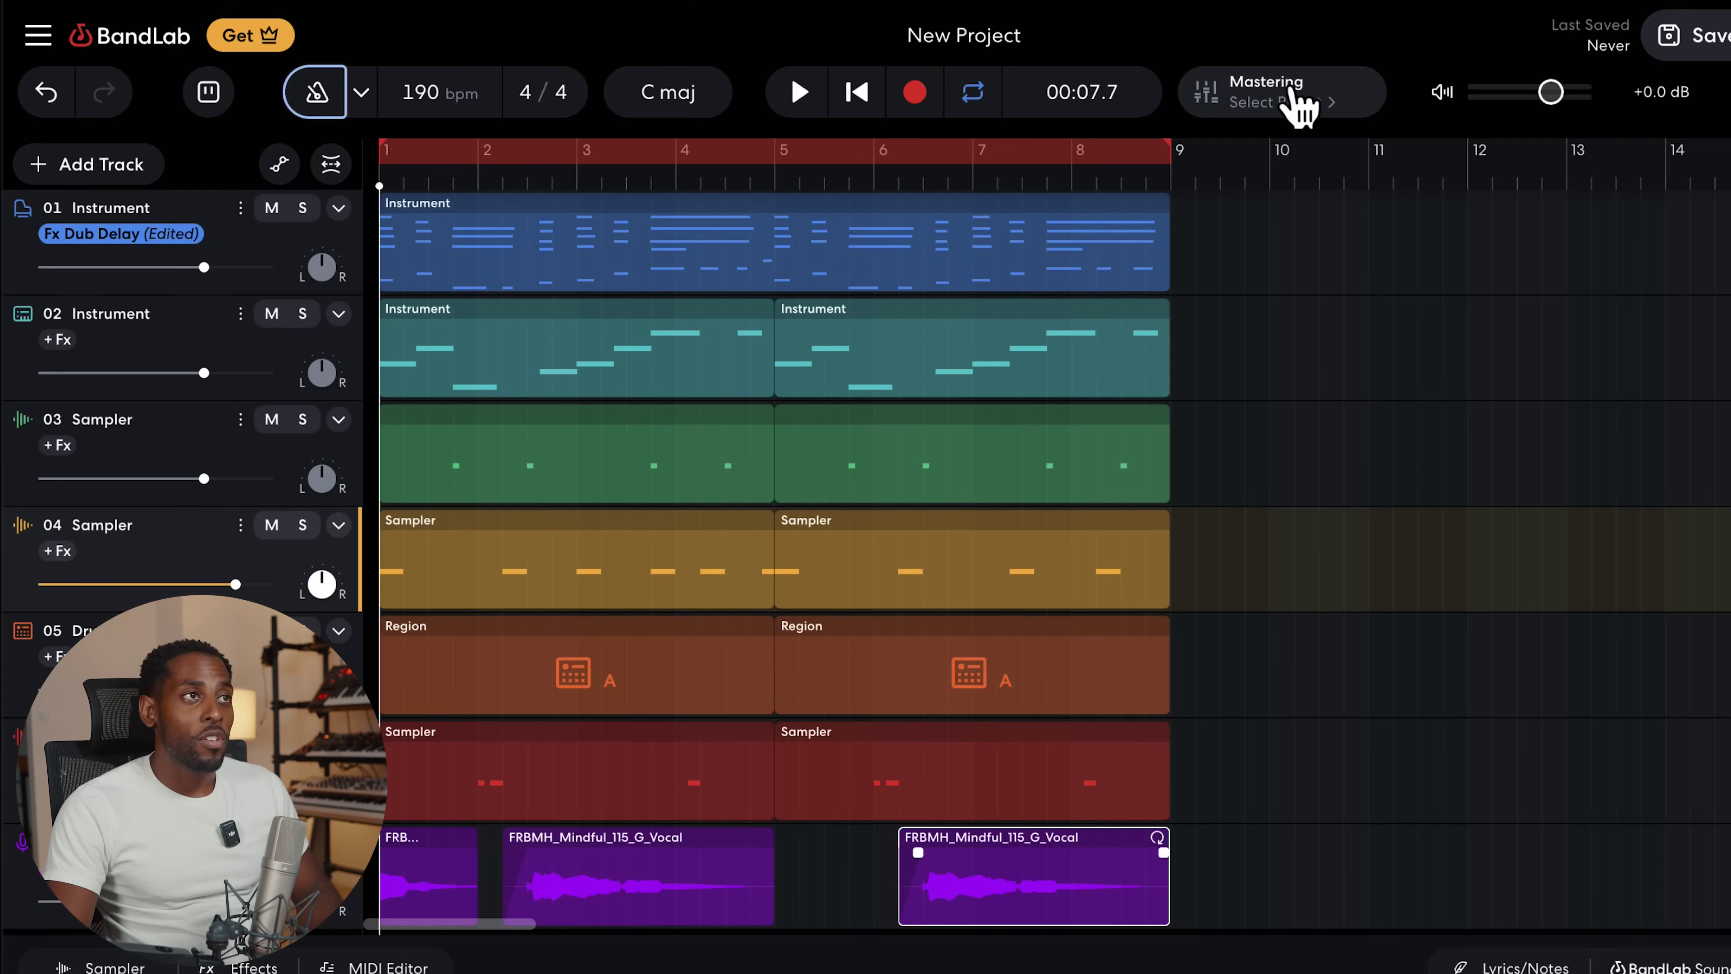
# - Open the Mastering presets for the project
pyautogui.click(1291, 99)
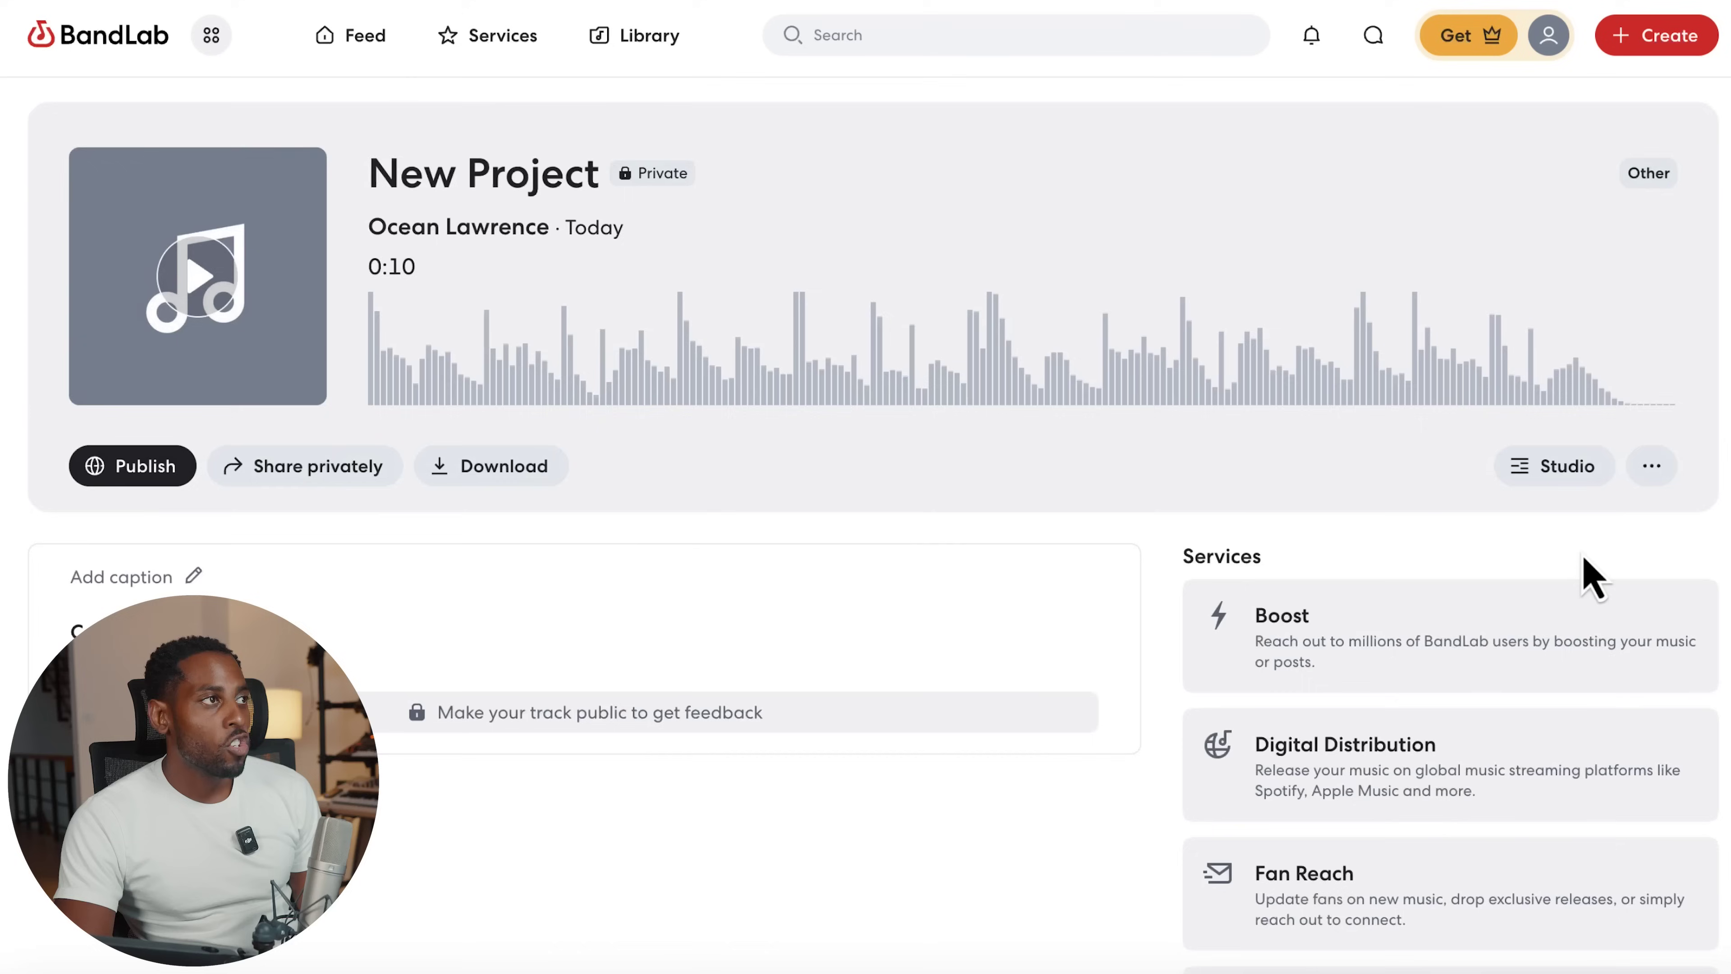
# - Look over the services offered on the saved project's page, from Boost and Digital Distribution to Fan Reach and Industry Connect
pyautogui.scroll(-2, 1588, 569)
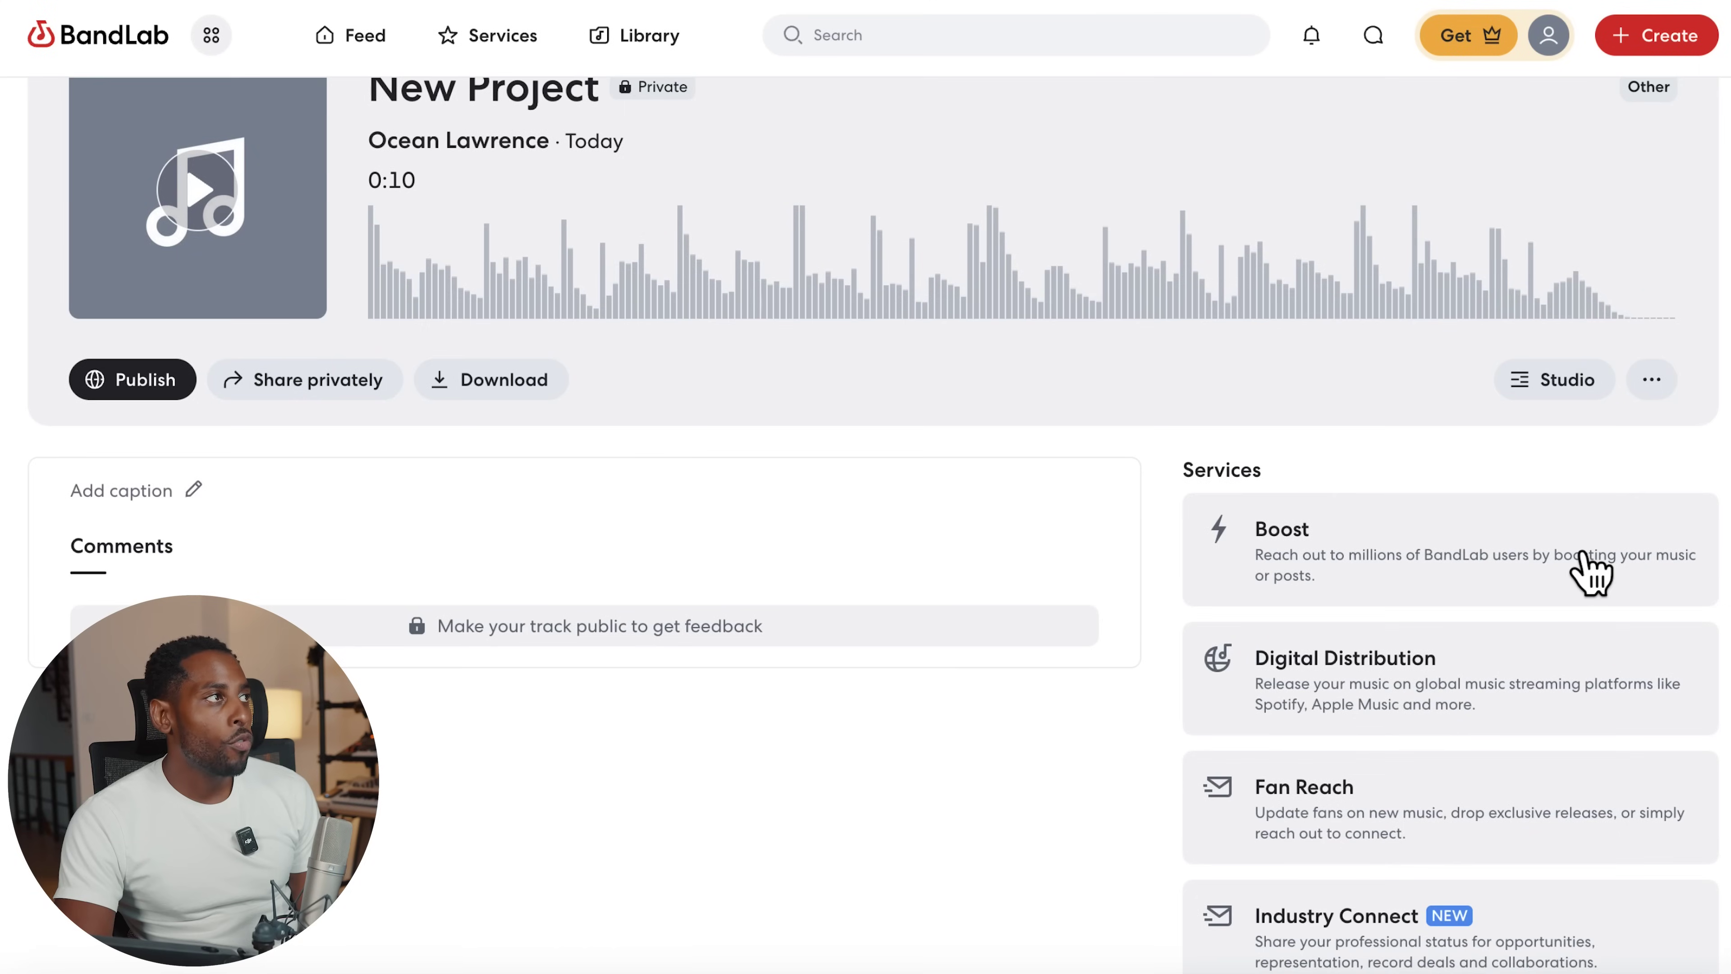
pyautogui.scroll(3, 1650, 553)
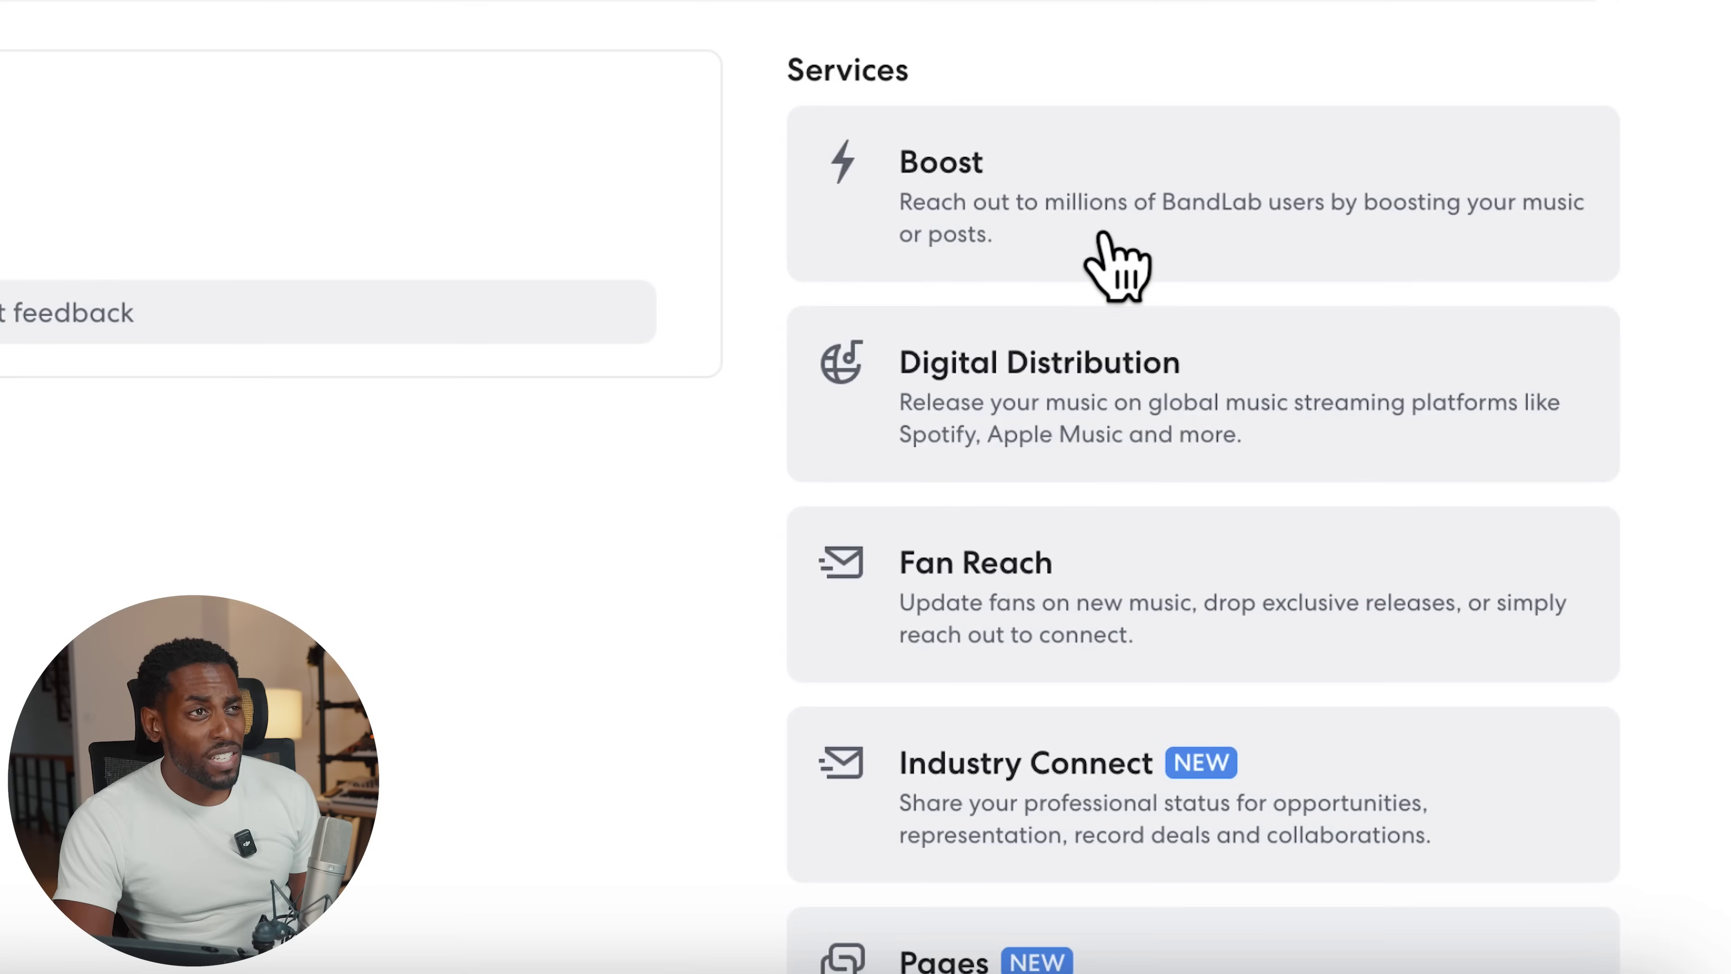
pyautogui.scroll(-1, 1117, 267)
pyautogui.scroll(-2, 1118, 267)
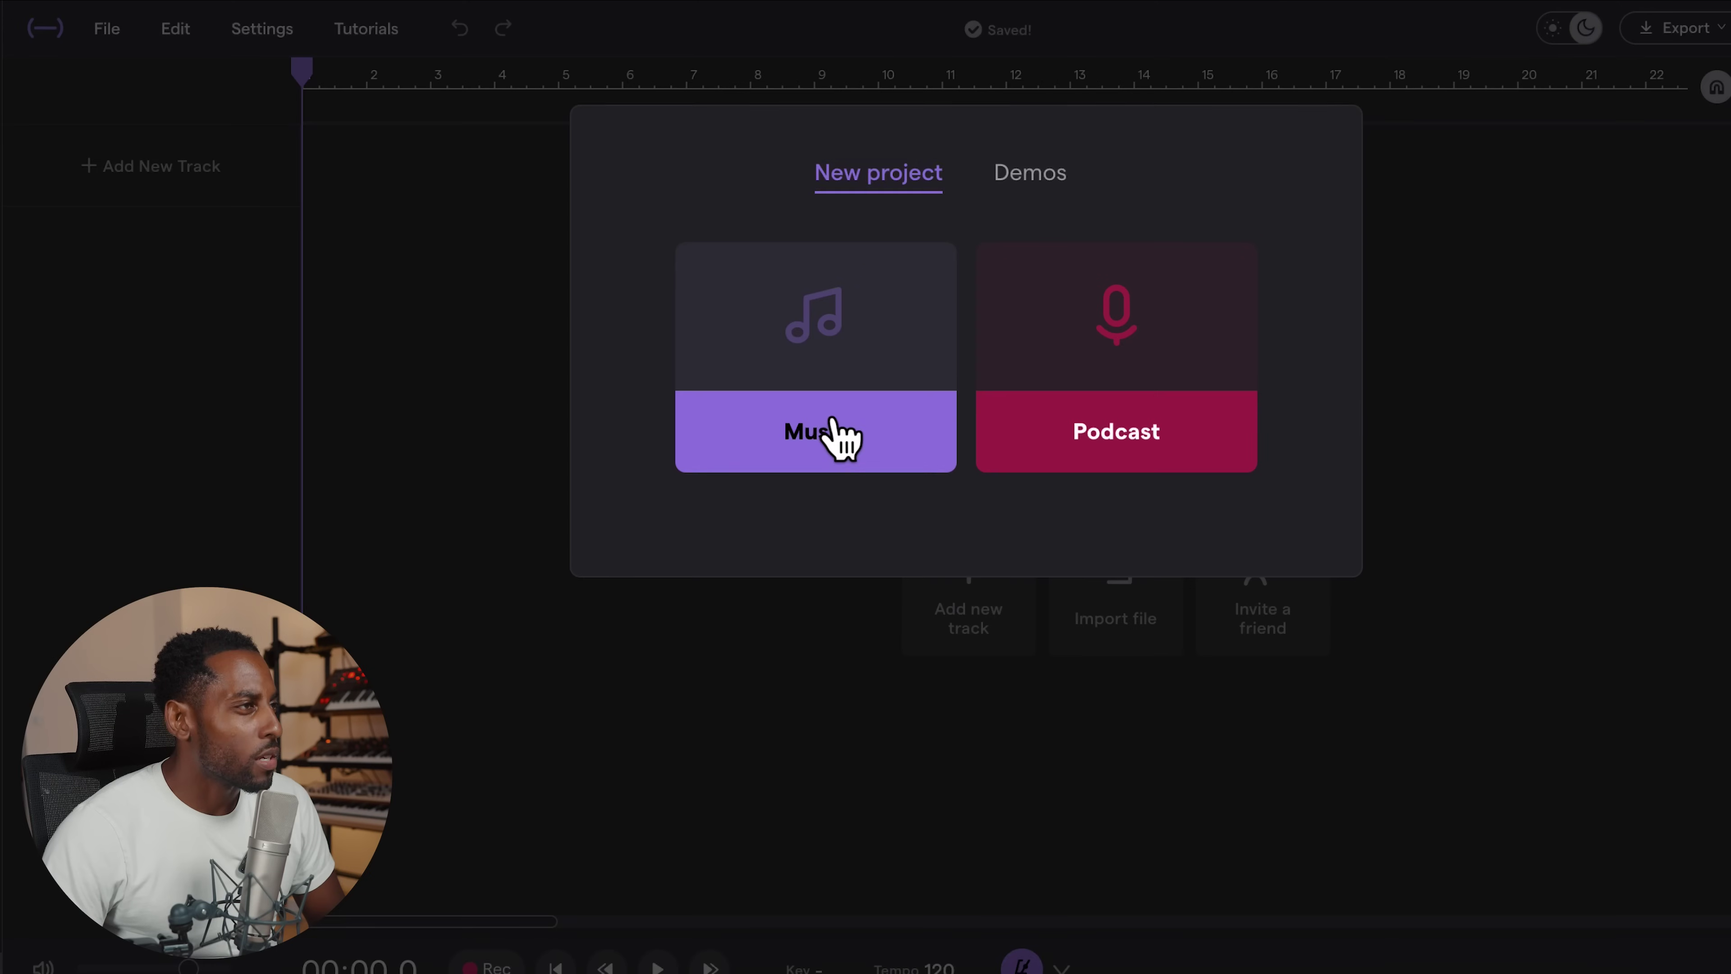
# - Start a new Music project in Soundtrap and set its tempo to 140 BPM
pyautogui.click(835, 436)
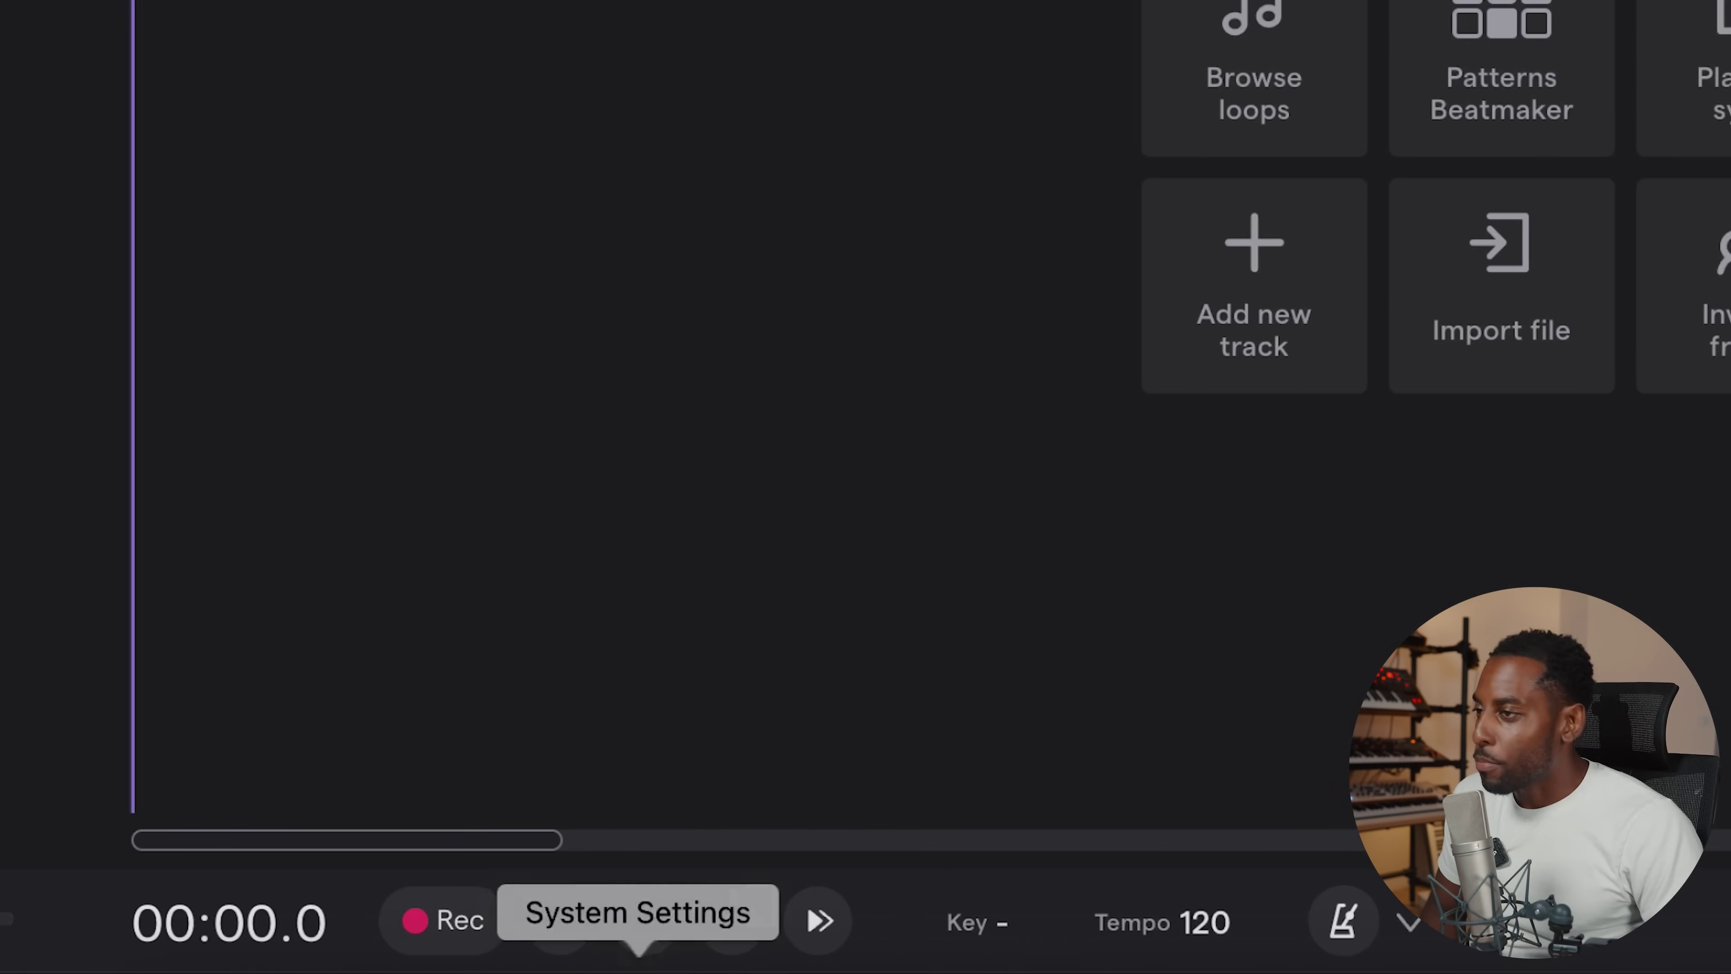
pyautogui.click(1220, 921)
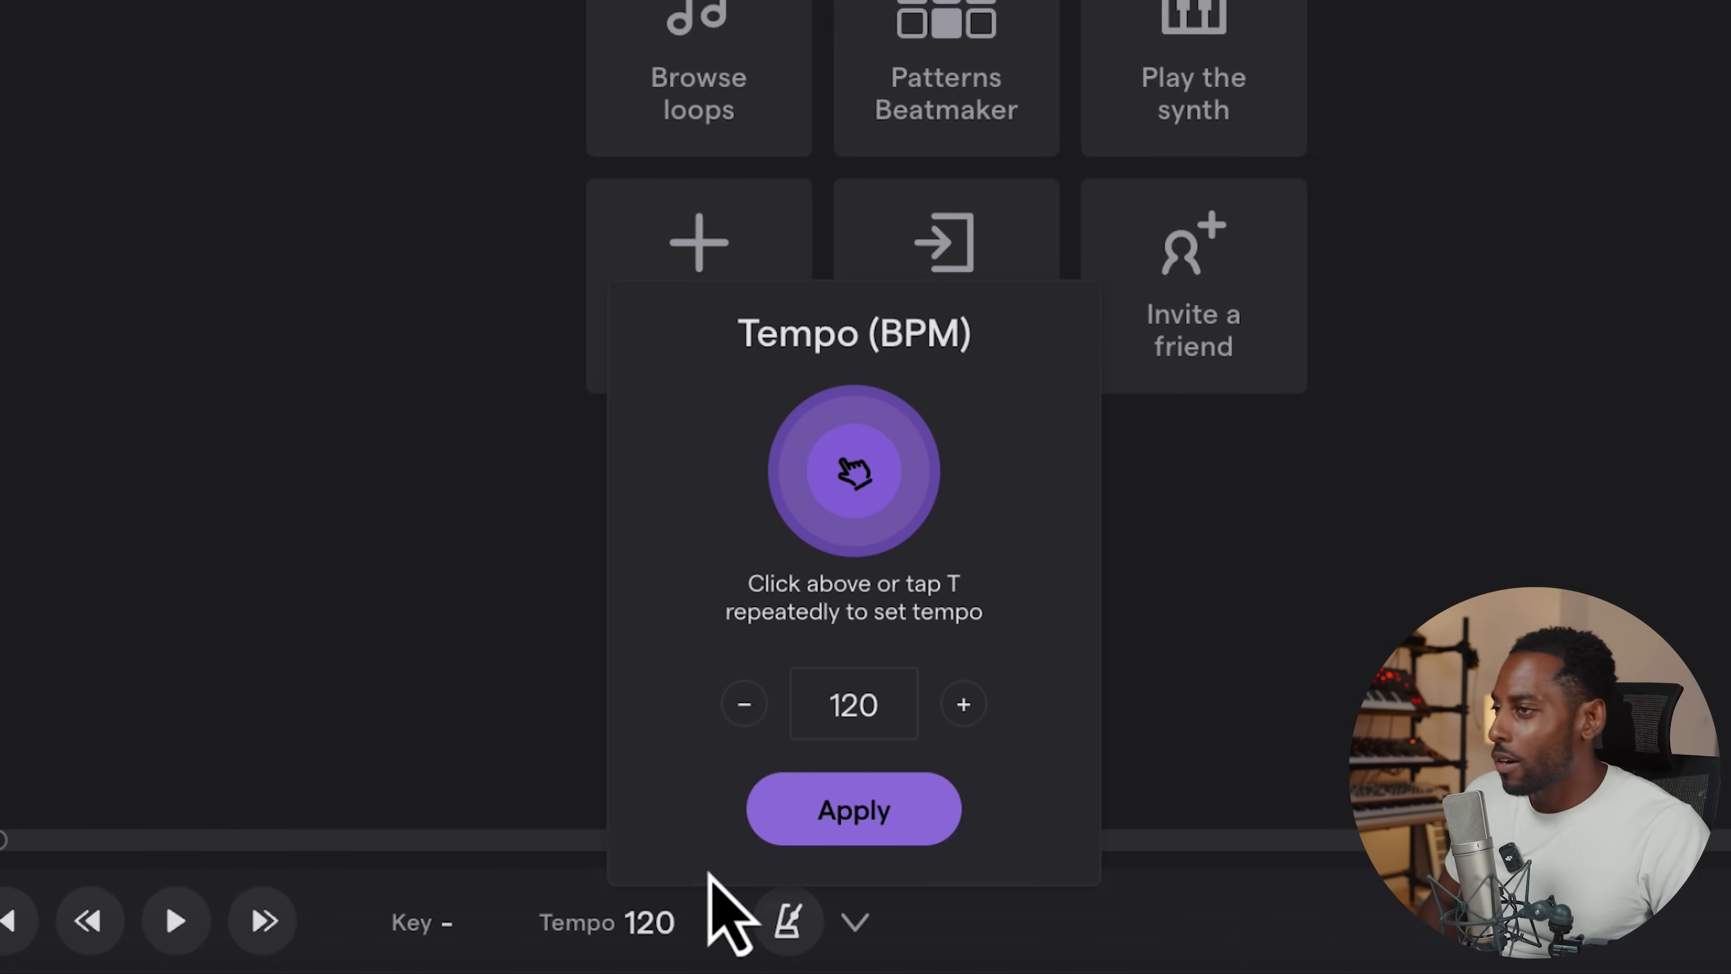
pyautogui.write('140')
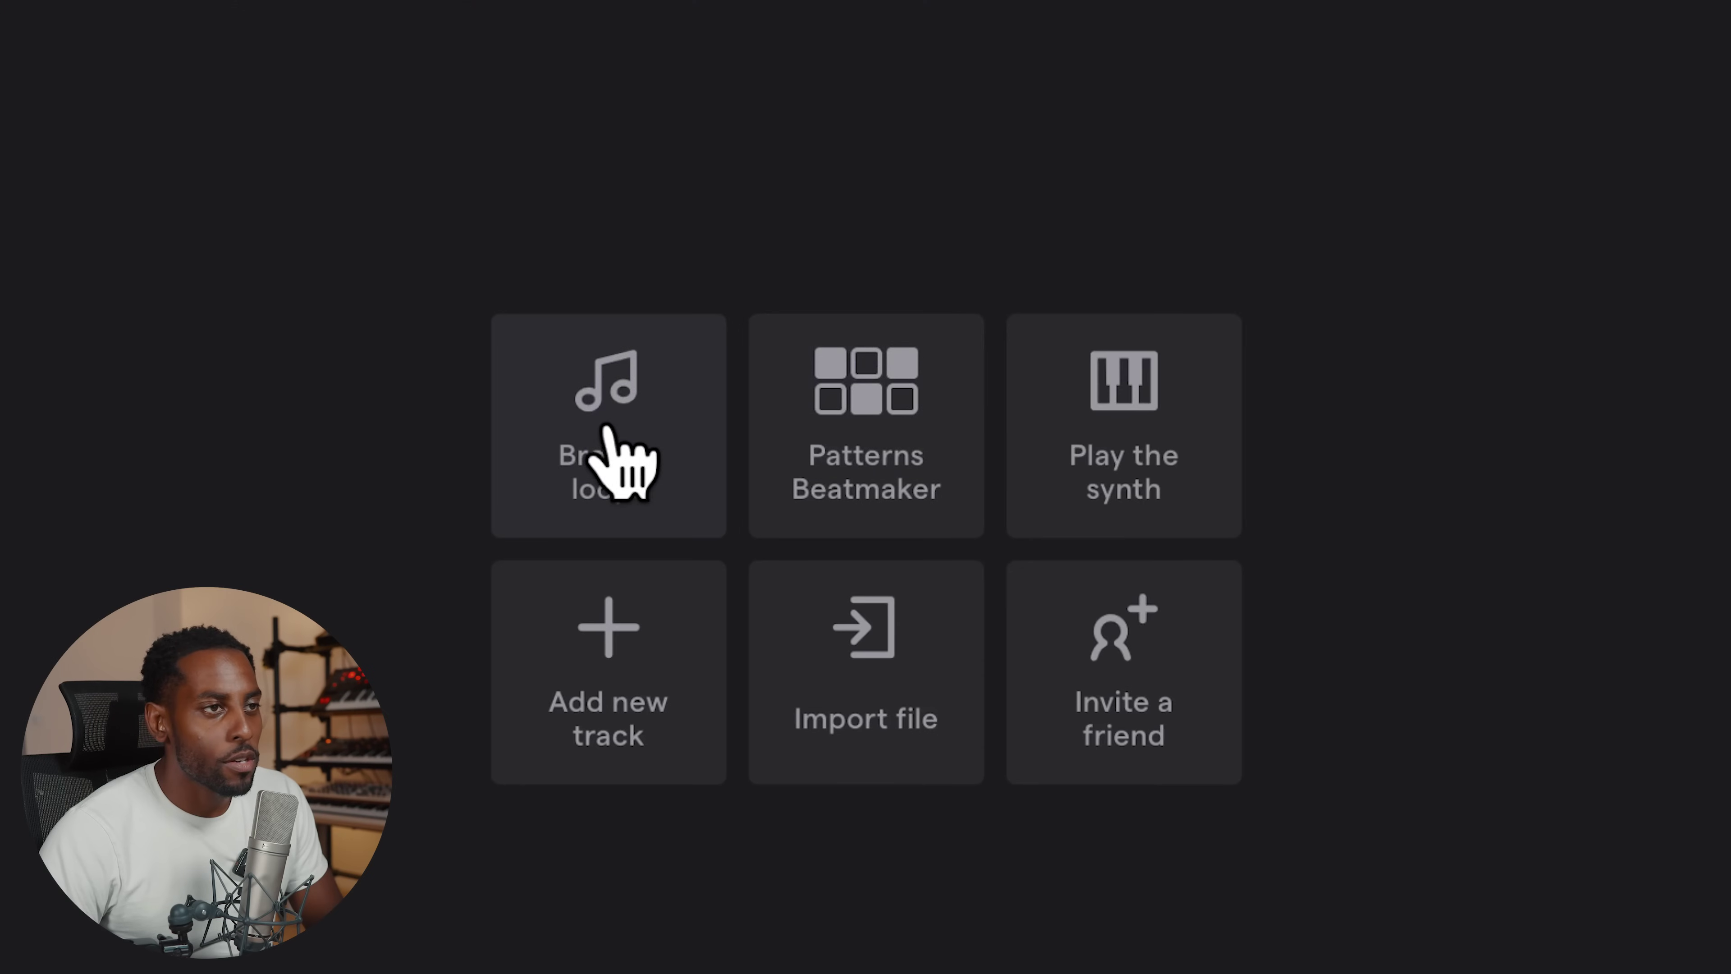
# - Browse the loop library, audition Synth - Particles Pad 5 and place it on a new track in the arrangement
pyautogui.click(617, 464)
pyautogui.scroll(-5, 1538, 812)
pyautogui.scroll(4, 1437, 774)
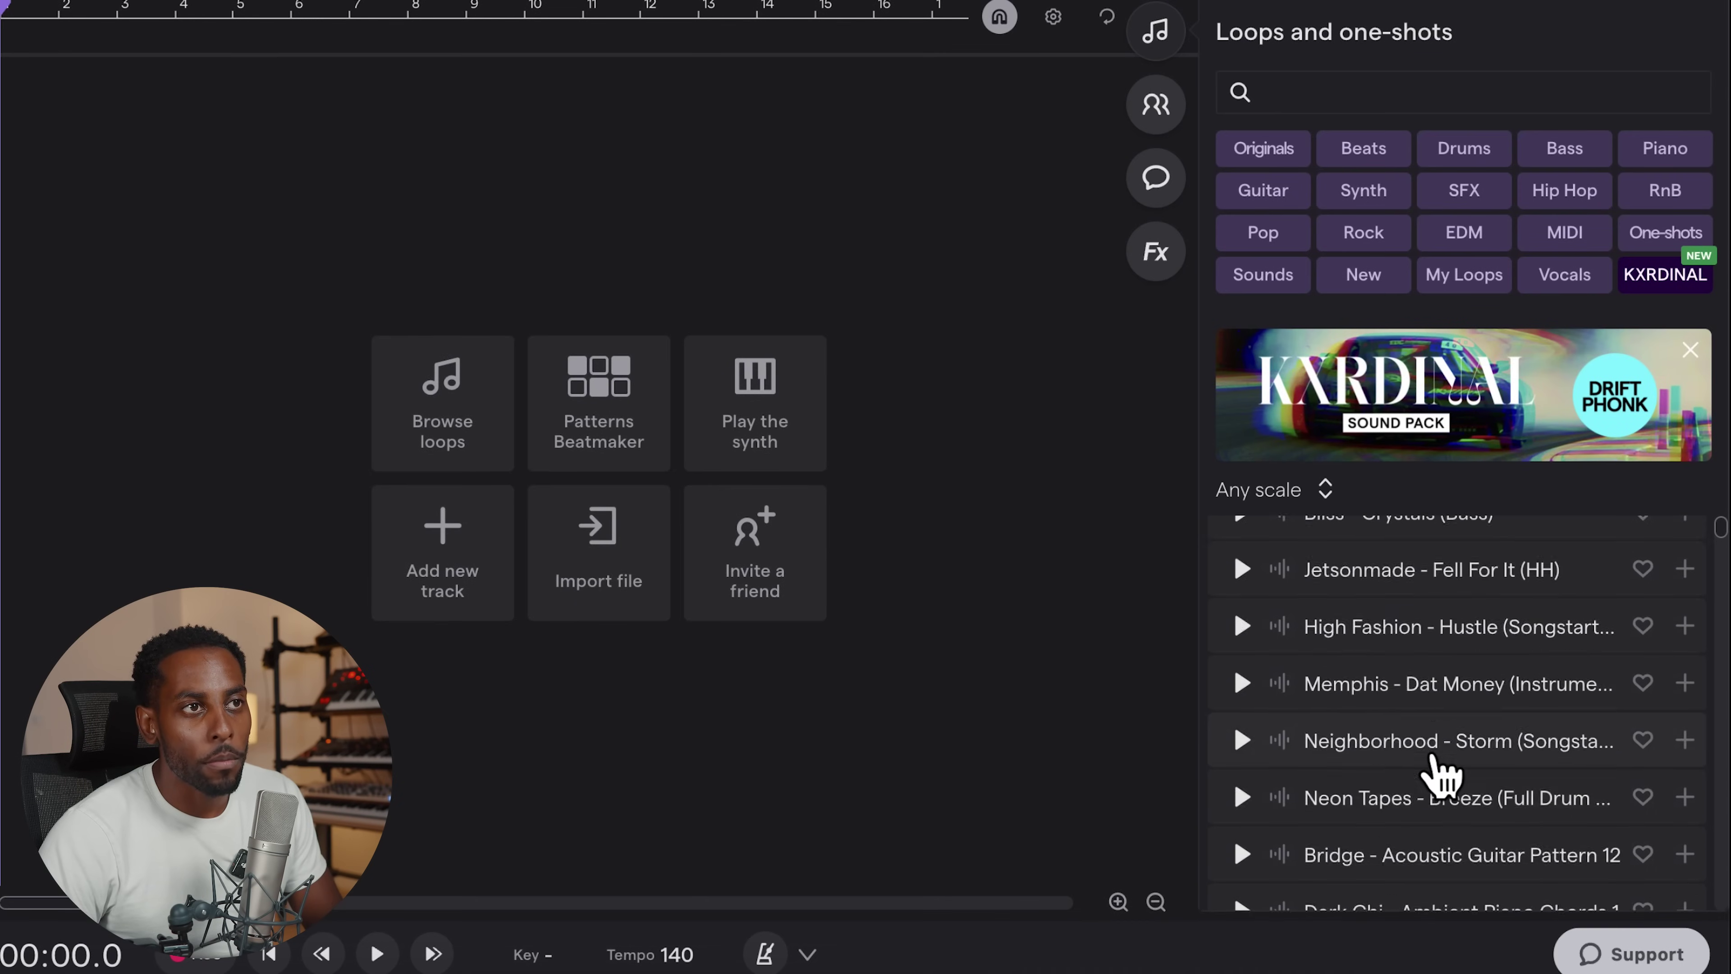
pyautogui.scroll(-4, 1441, 774)
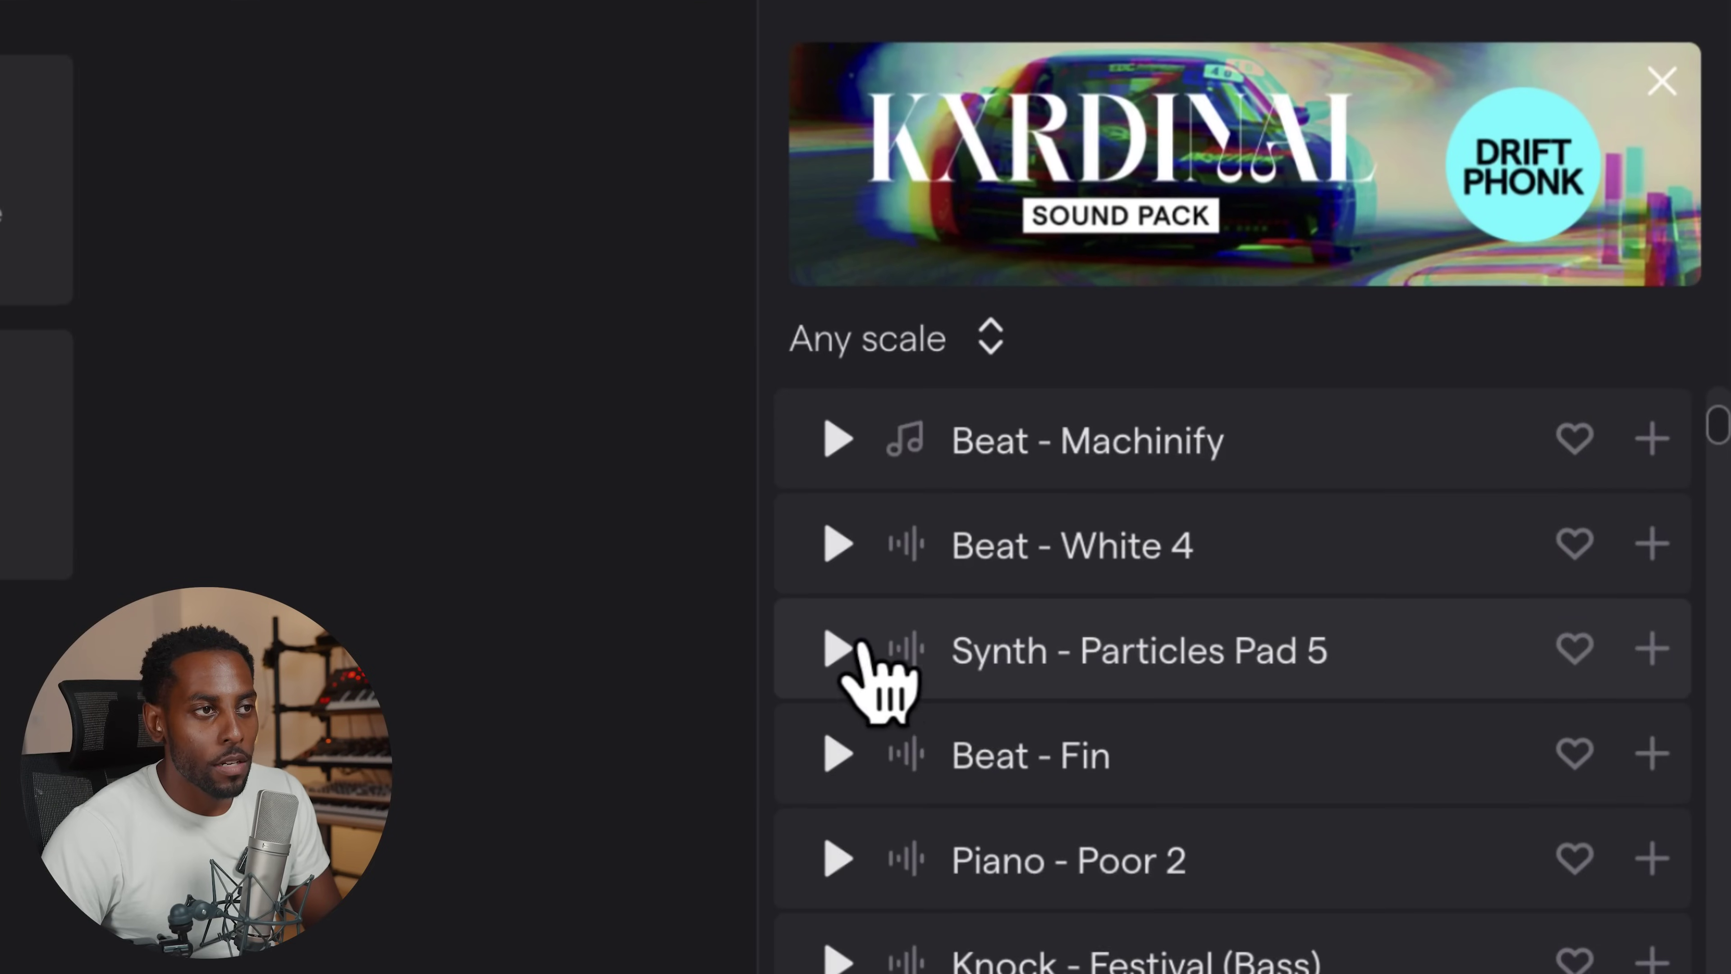
pyautogui.click(832, 617)
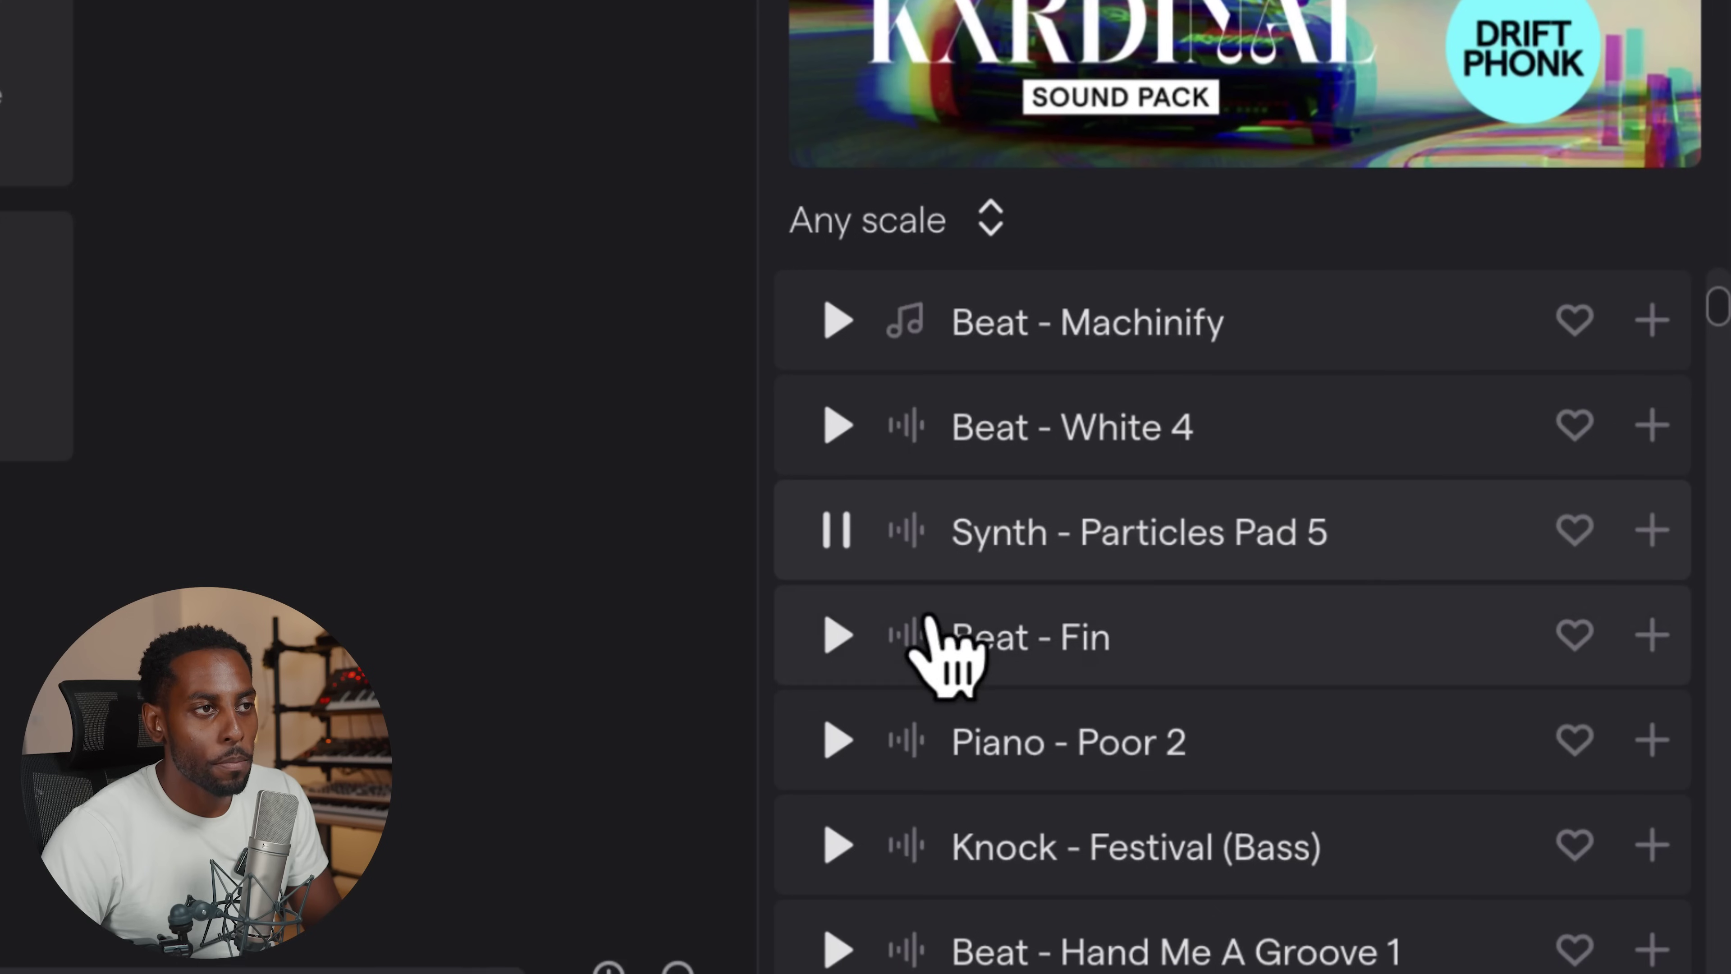
pyautogui.moveTo(852, 541); pyautogui.dragTo(312, 290)
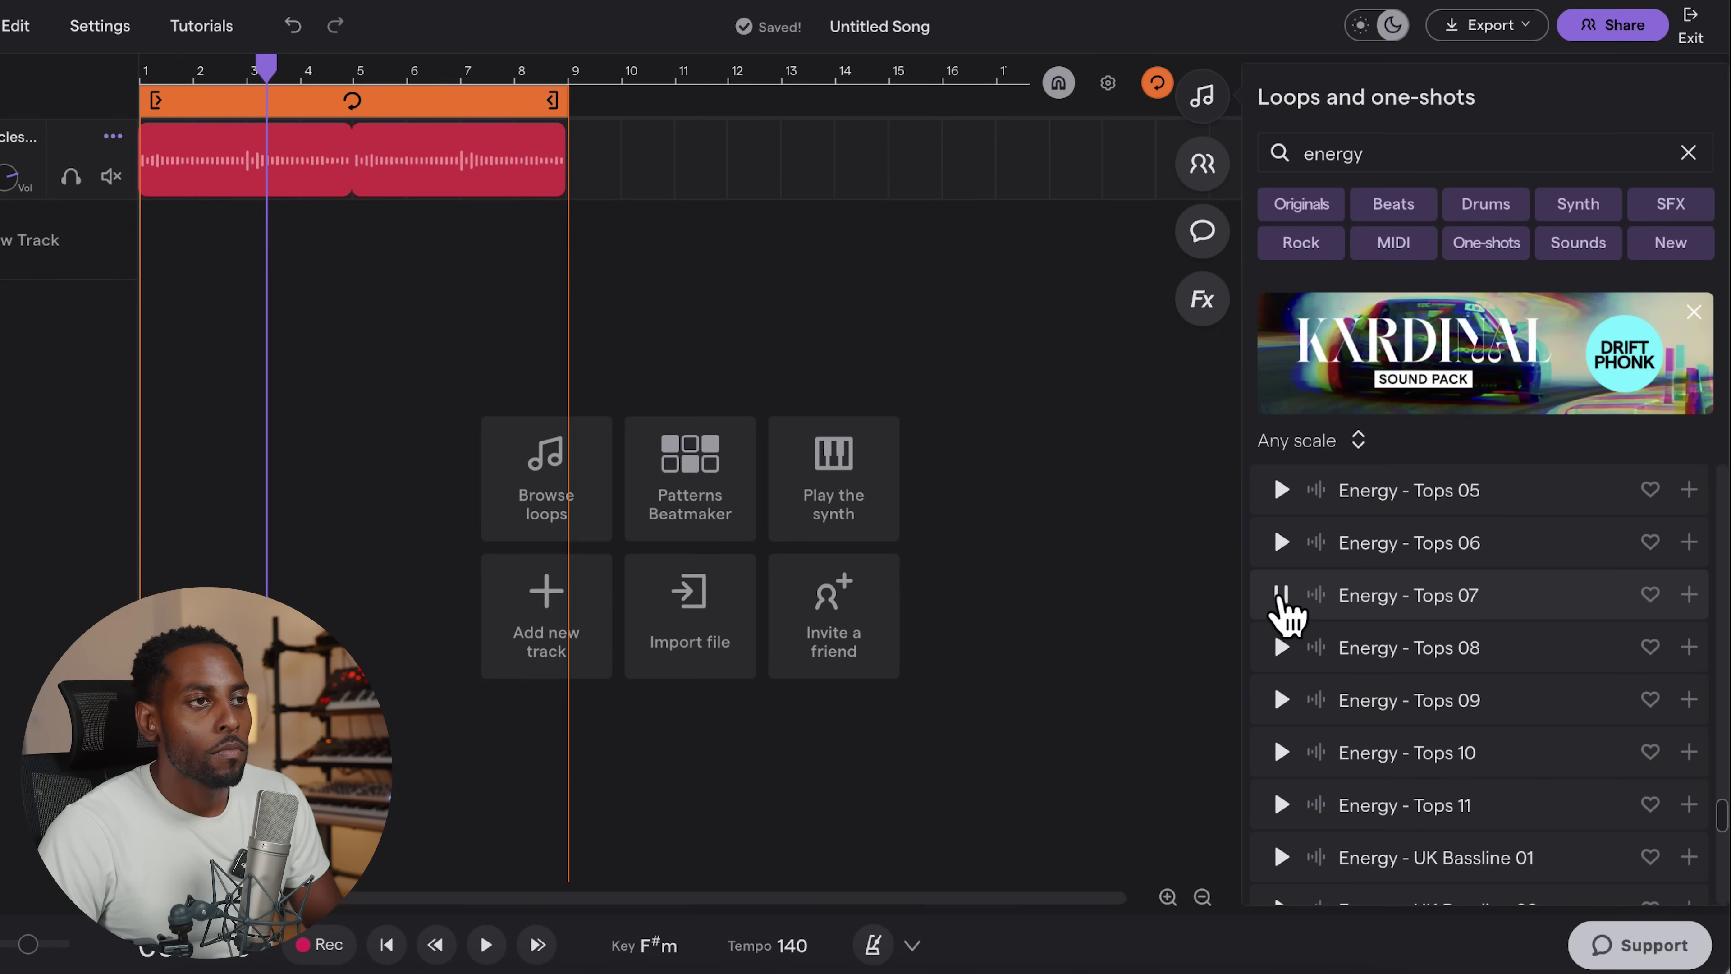
# - Audition the Energy - Tops 07 loop and place it on a second track starting at bar 1
pyautogui.click(1275, 600)
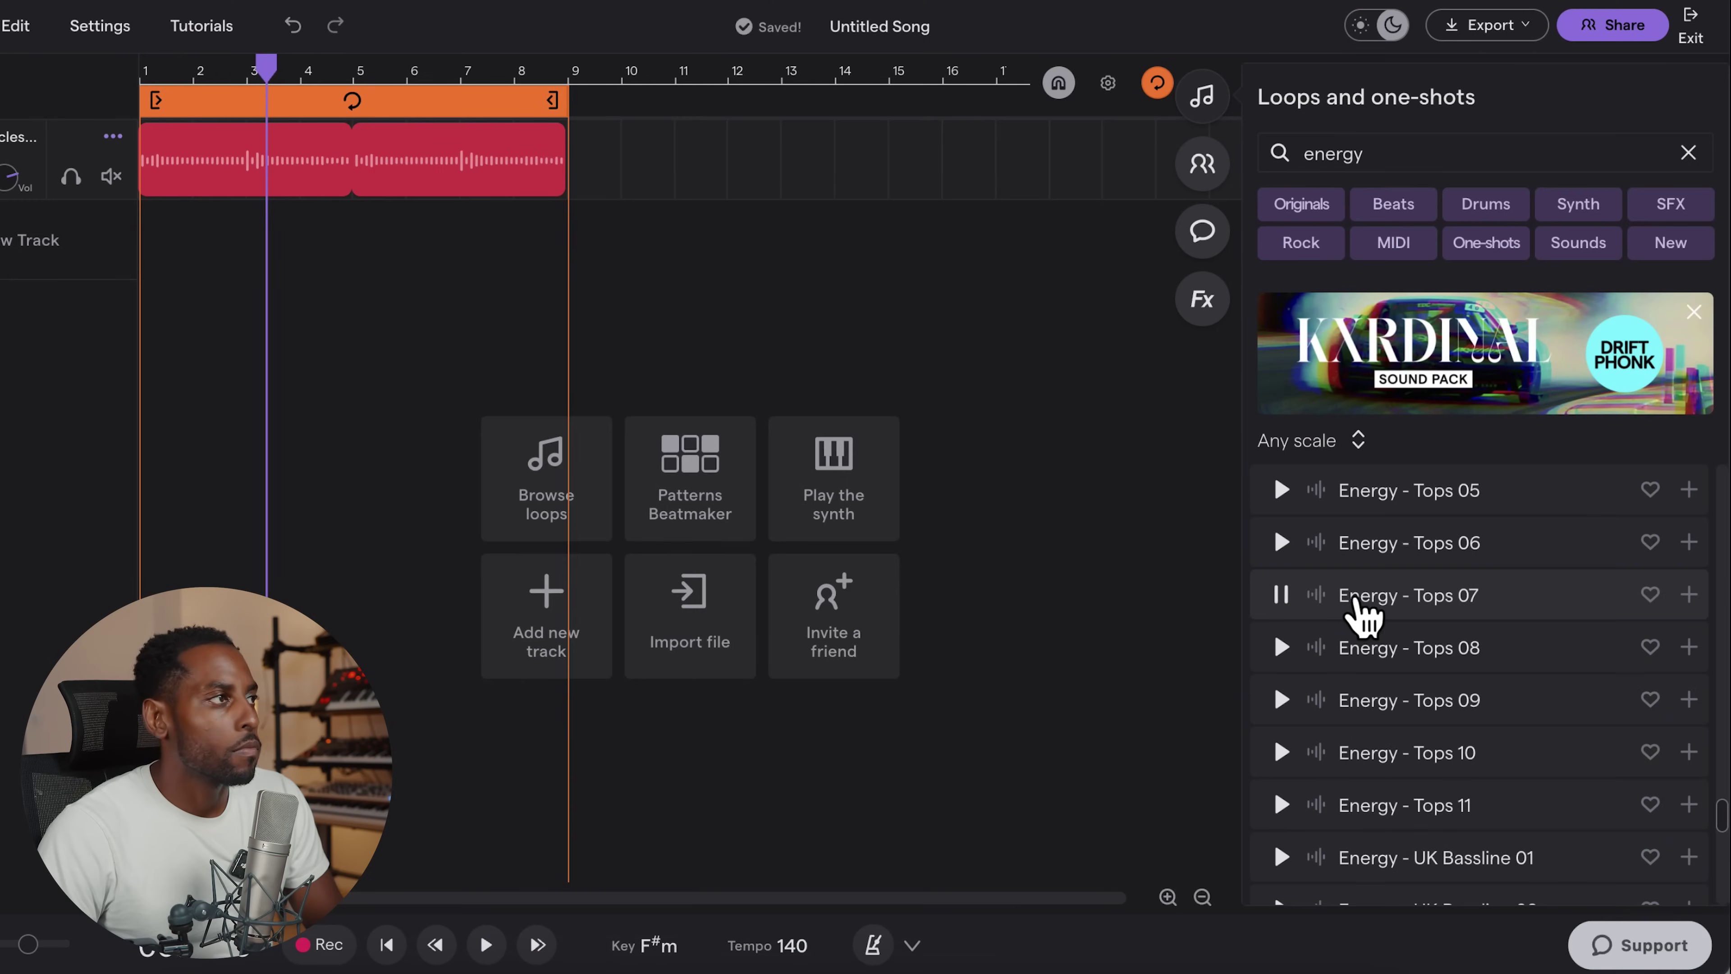
pyautogui.moveTo(1356, 600); pyautogui.dragTo(217, 437)
pyautogui.moveTo(302, 351); pyautogui.dragTo(379, 340)
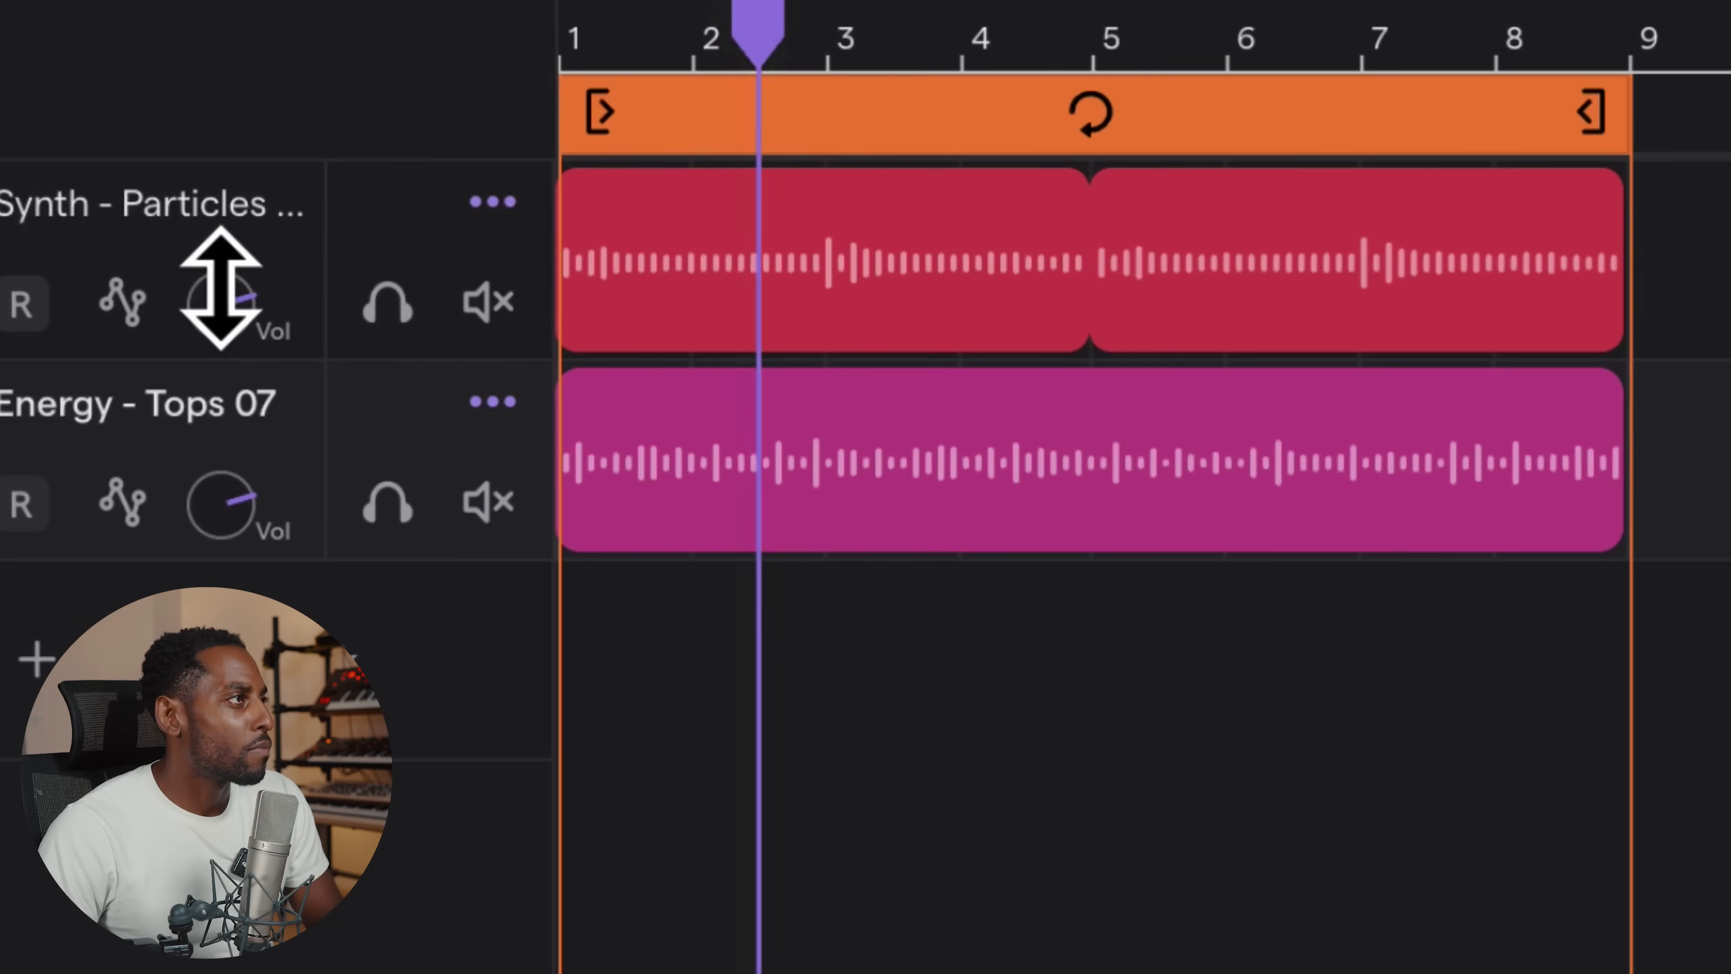
# - Lower the volume of the Synth - Particles Pad 5 and Energy - Tops 07 tracks
pyautogui.moveTo(157, 171); pyautogui.dragTo(157, 140)
pyautogui.moveTo(197, 216); pyautogui.dragTo(198, 266)
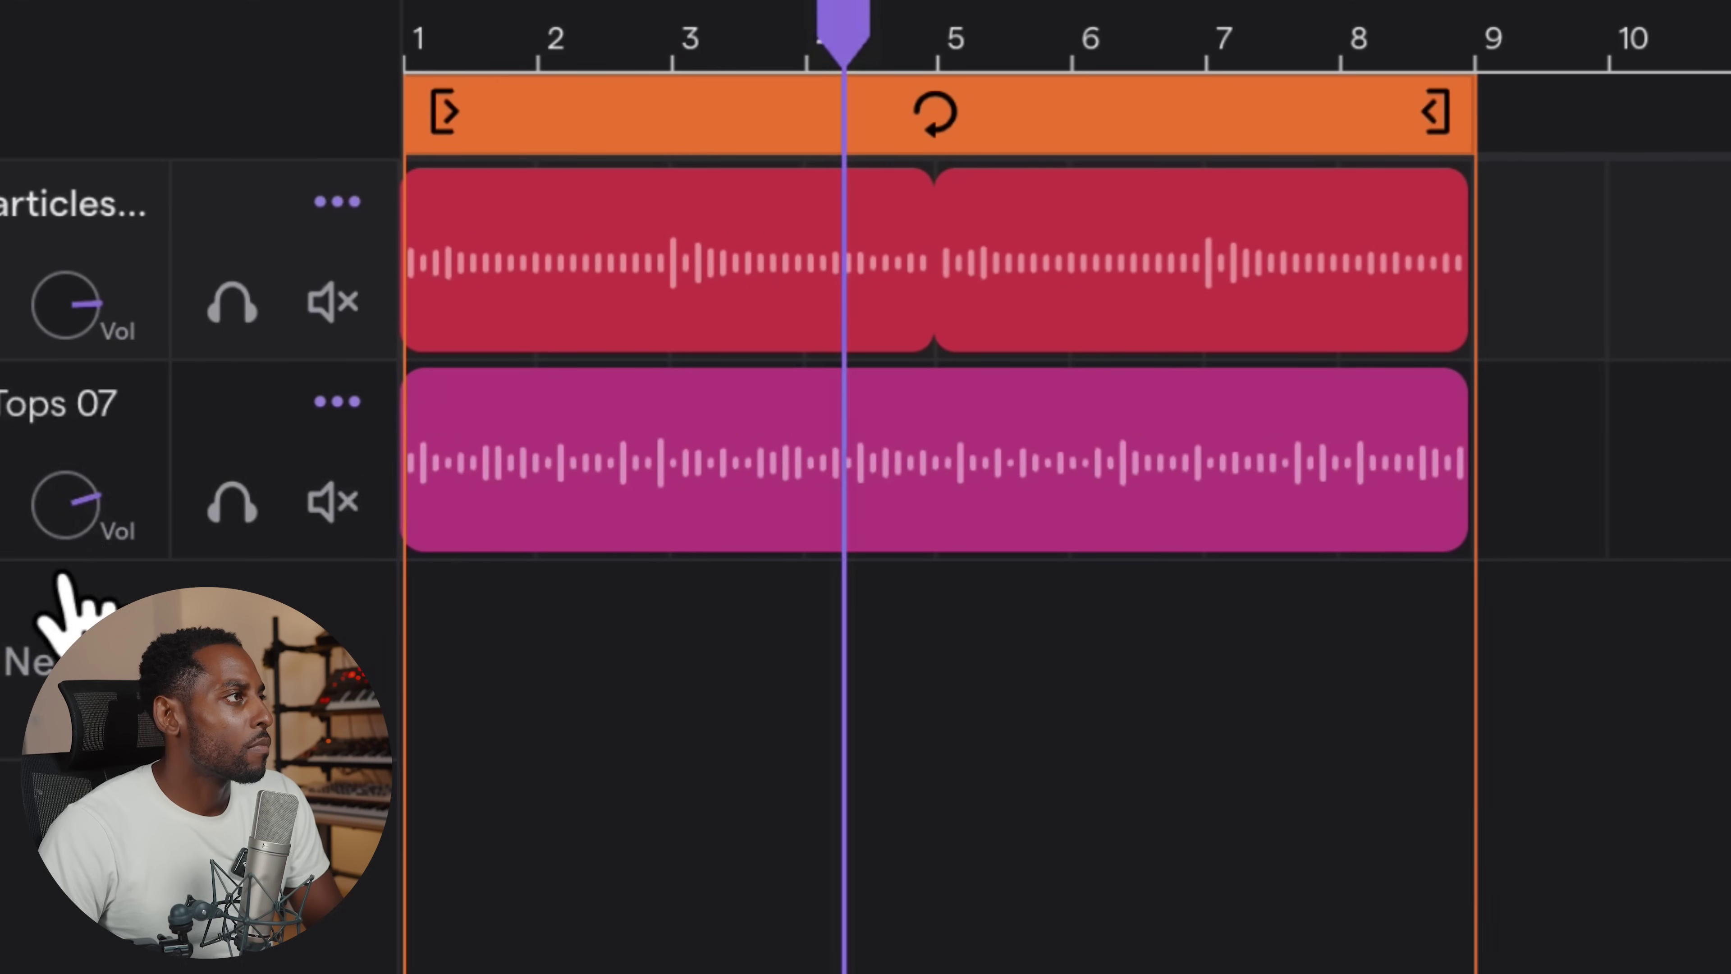
pyautogui.moveTo(90, 515); pyautogui.dragTo(118, 618)
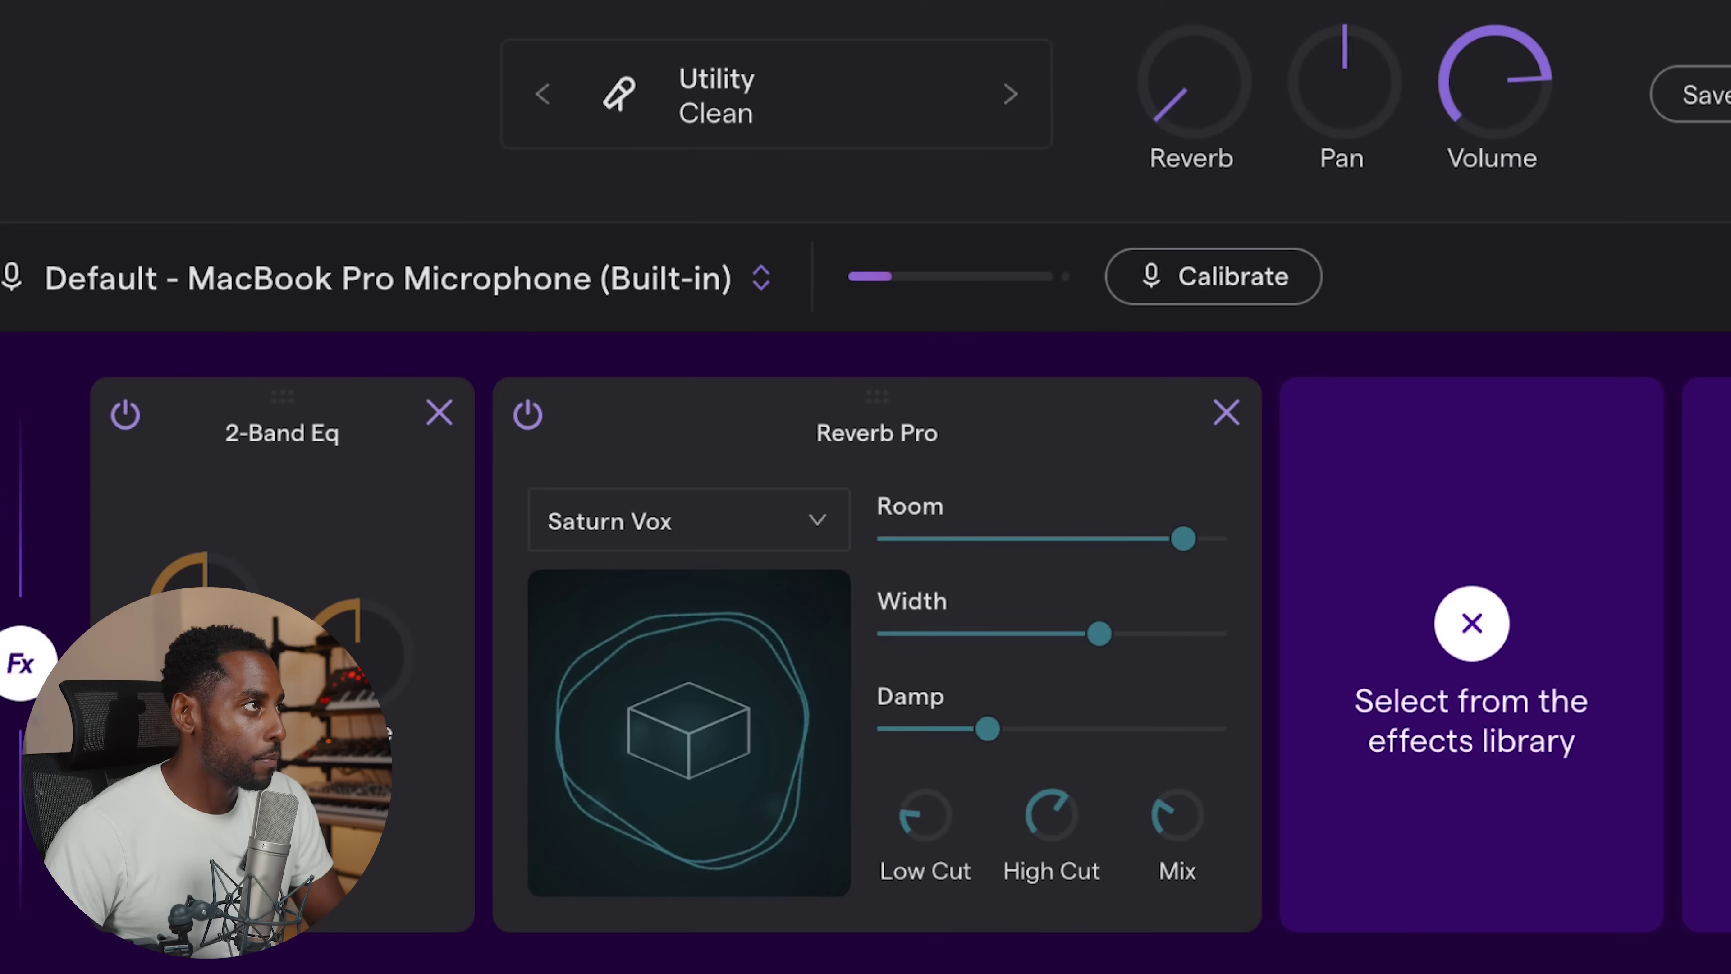
# - Adjust the Reverb Pro effect by raising its Width, setting Damp to about 46% and slightly increasing Room
pyautogui.moveTo(1105, 634); pyautogui.dragTo(1157, 635)
pyautogui.moveTo(1008, 728); pyautogui.dragTo(1068, 703)
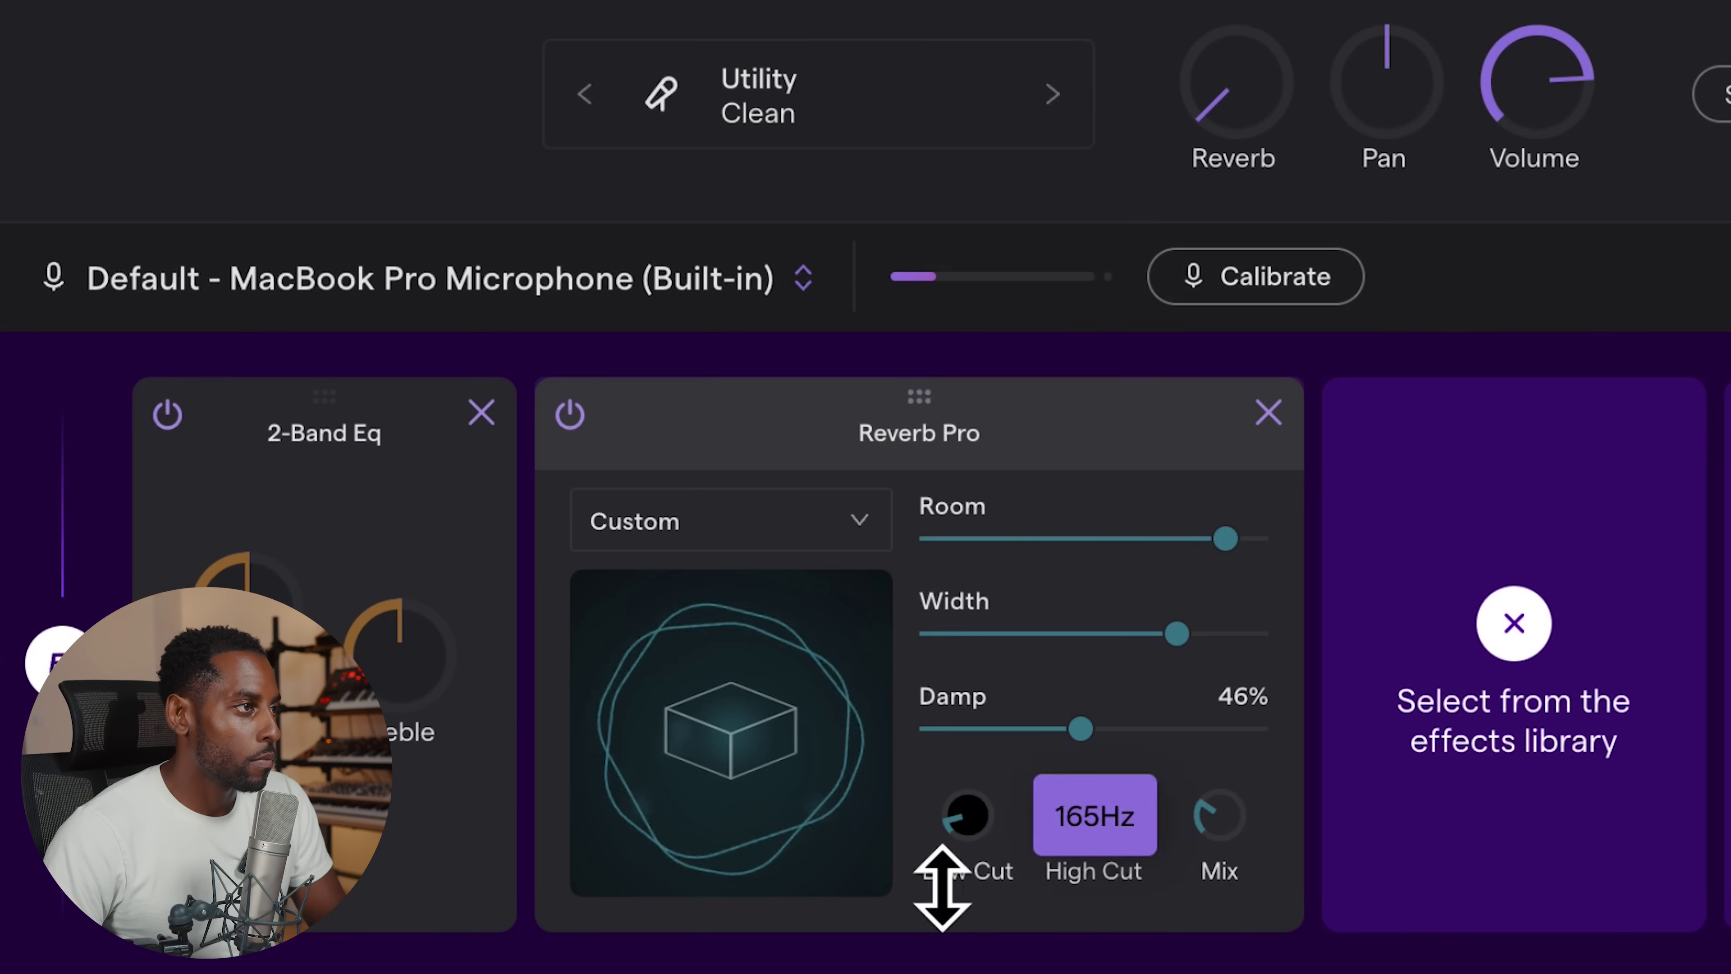
pyautogui.moveTo(1225, 540); pyautogui.dragTo(1232, 540)
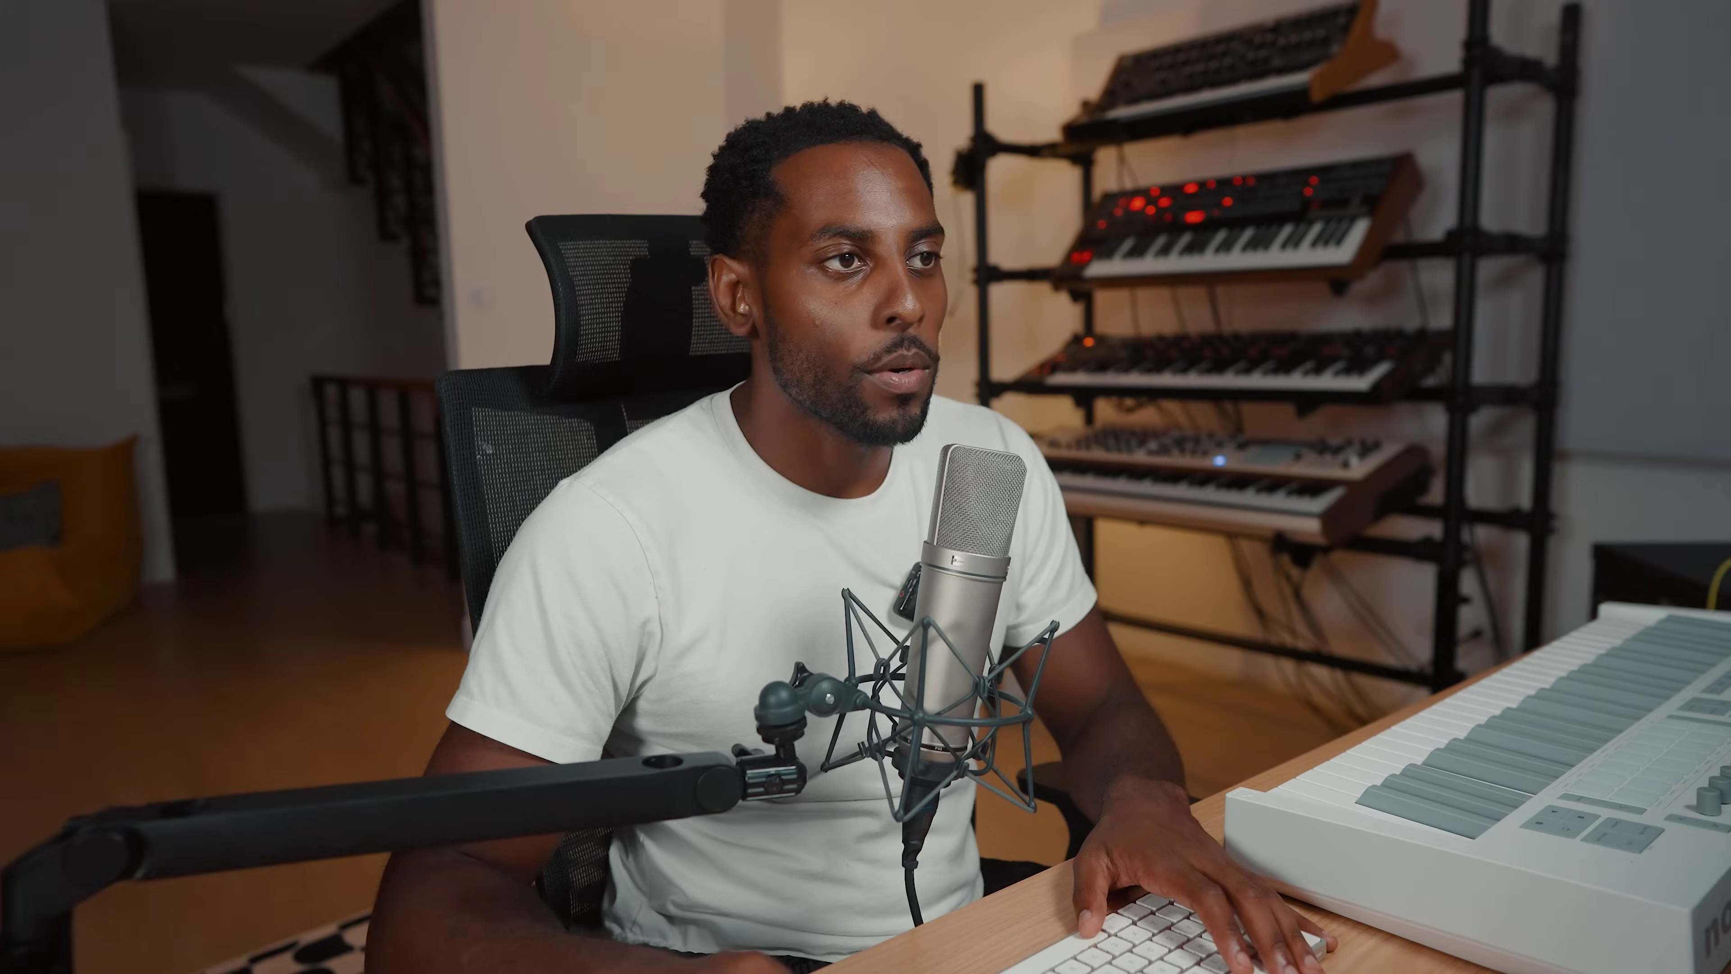
# - Audition the Energy - UK Bassline 02 loop and browse further through the loop library
pyautogui.click(1150, 808)
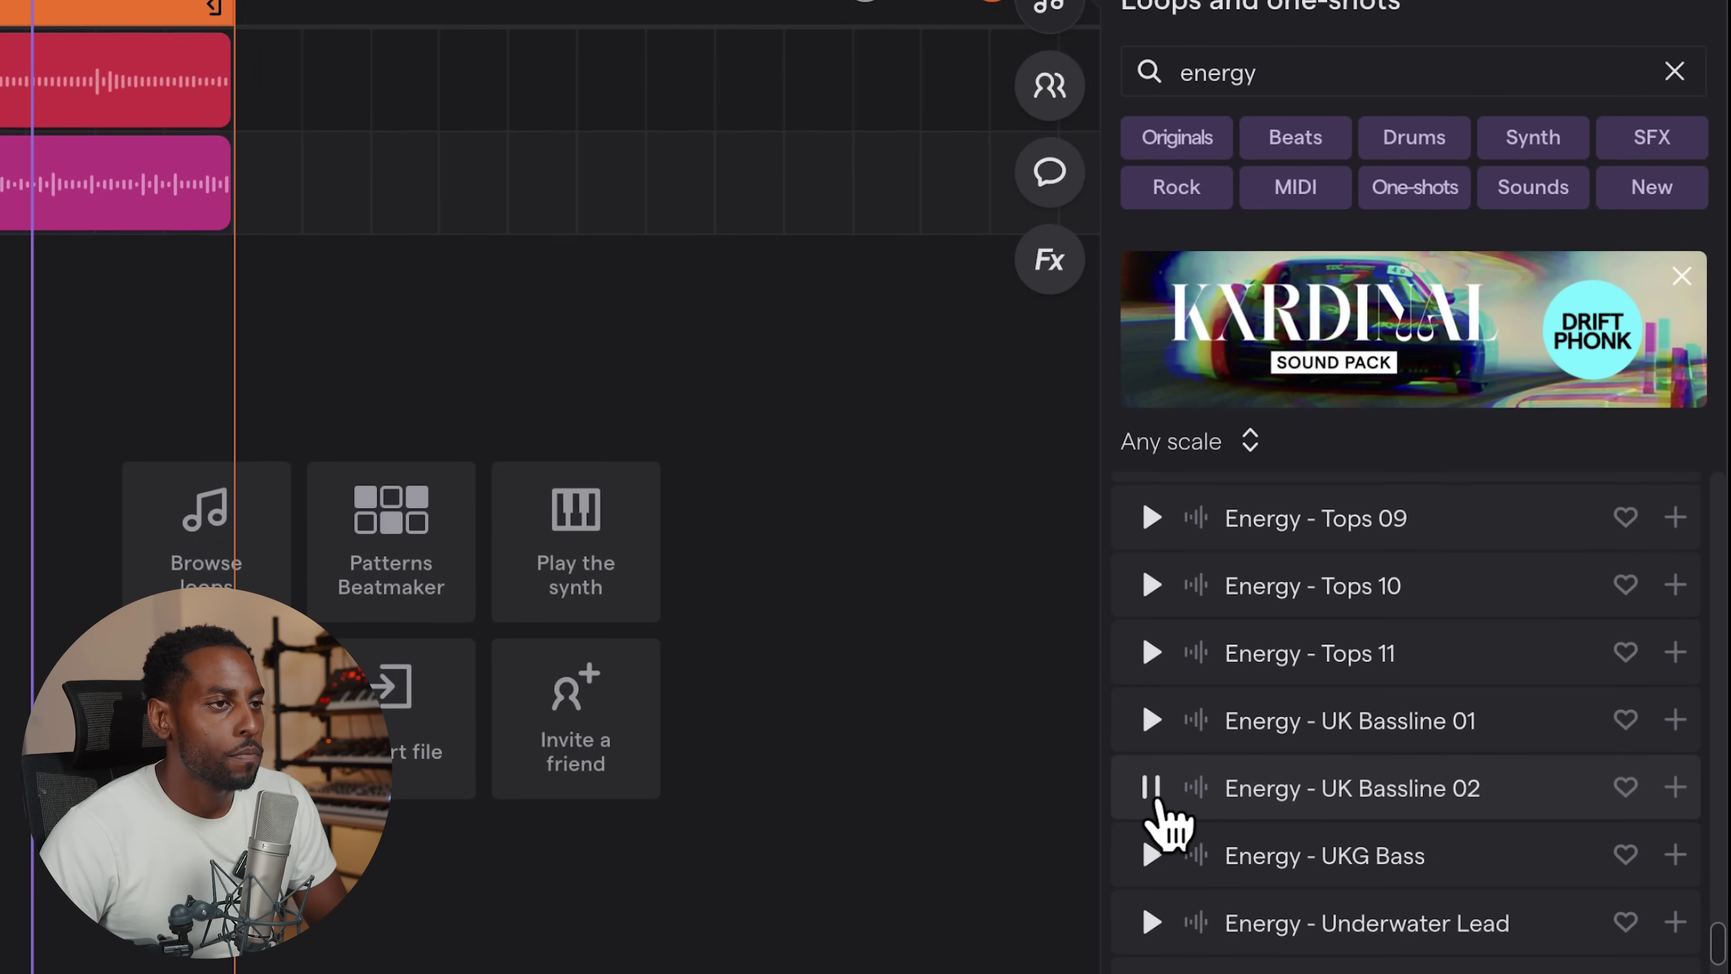
pyautogui.scroll(-1, 1281, 846)
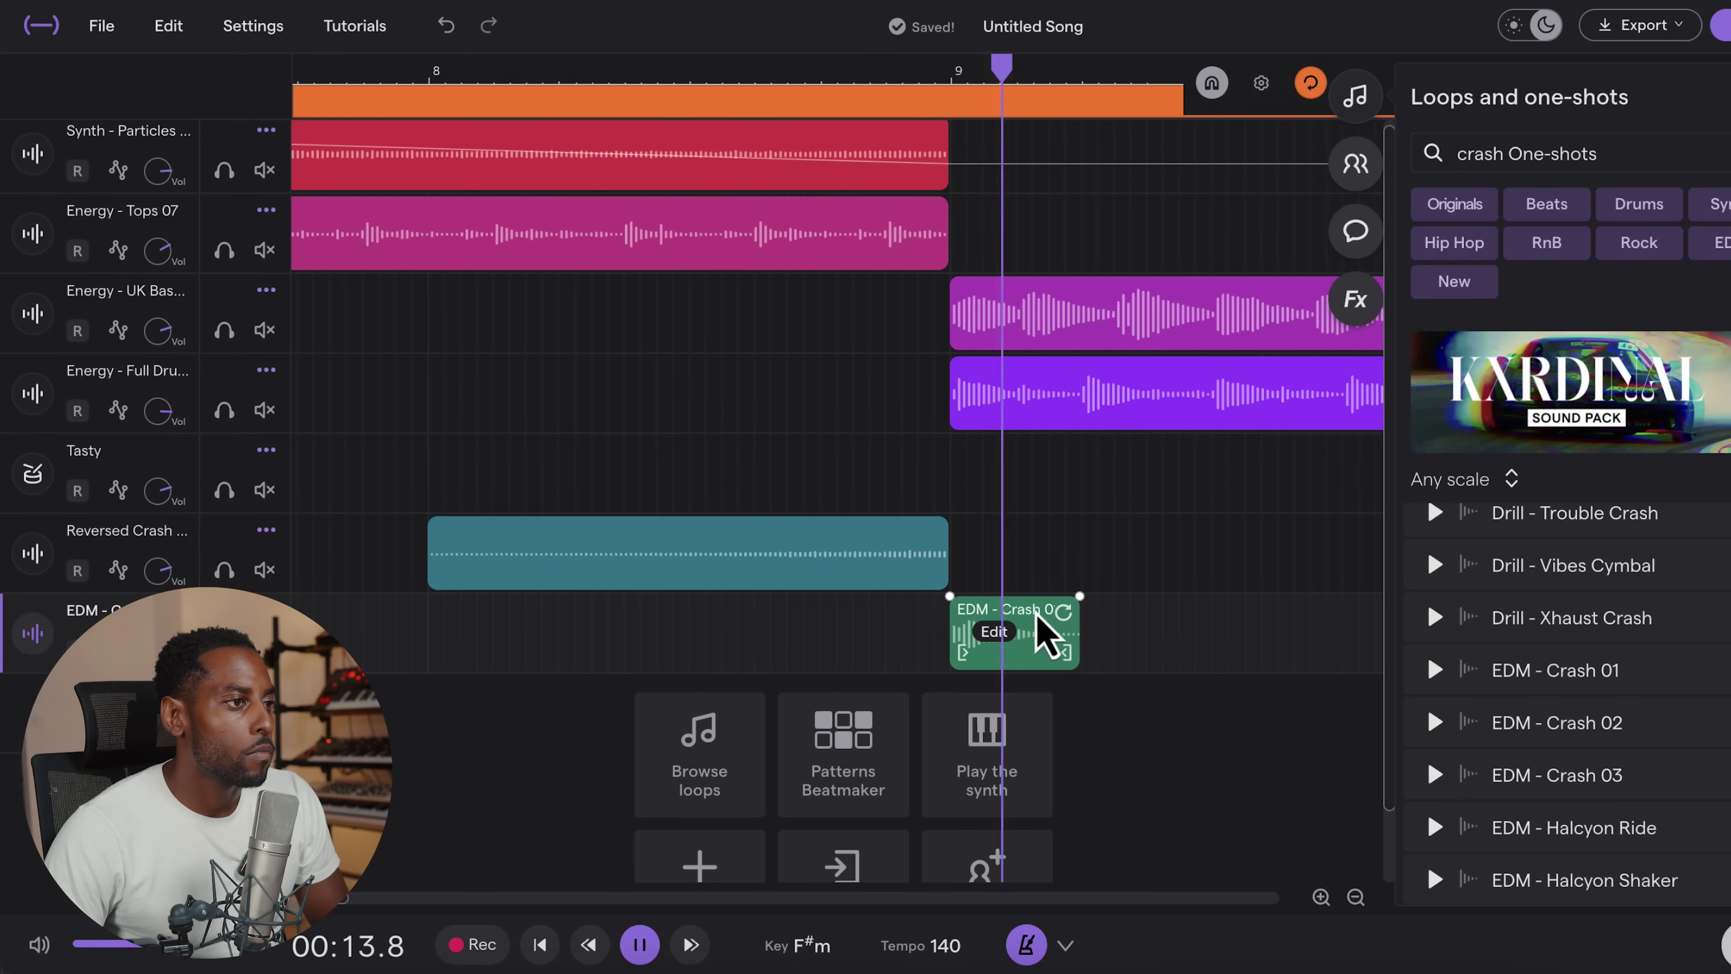
# - Browse the snare rolls in the loop library and add Energy - Snare Roll 01 to the arrangement on its own track
pyautogui.scroll(-5, 715, 610)
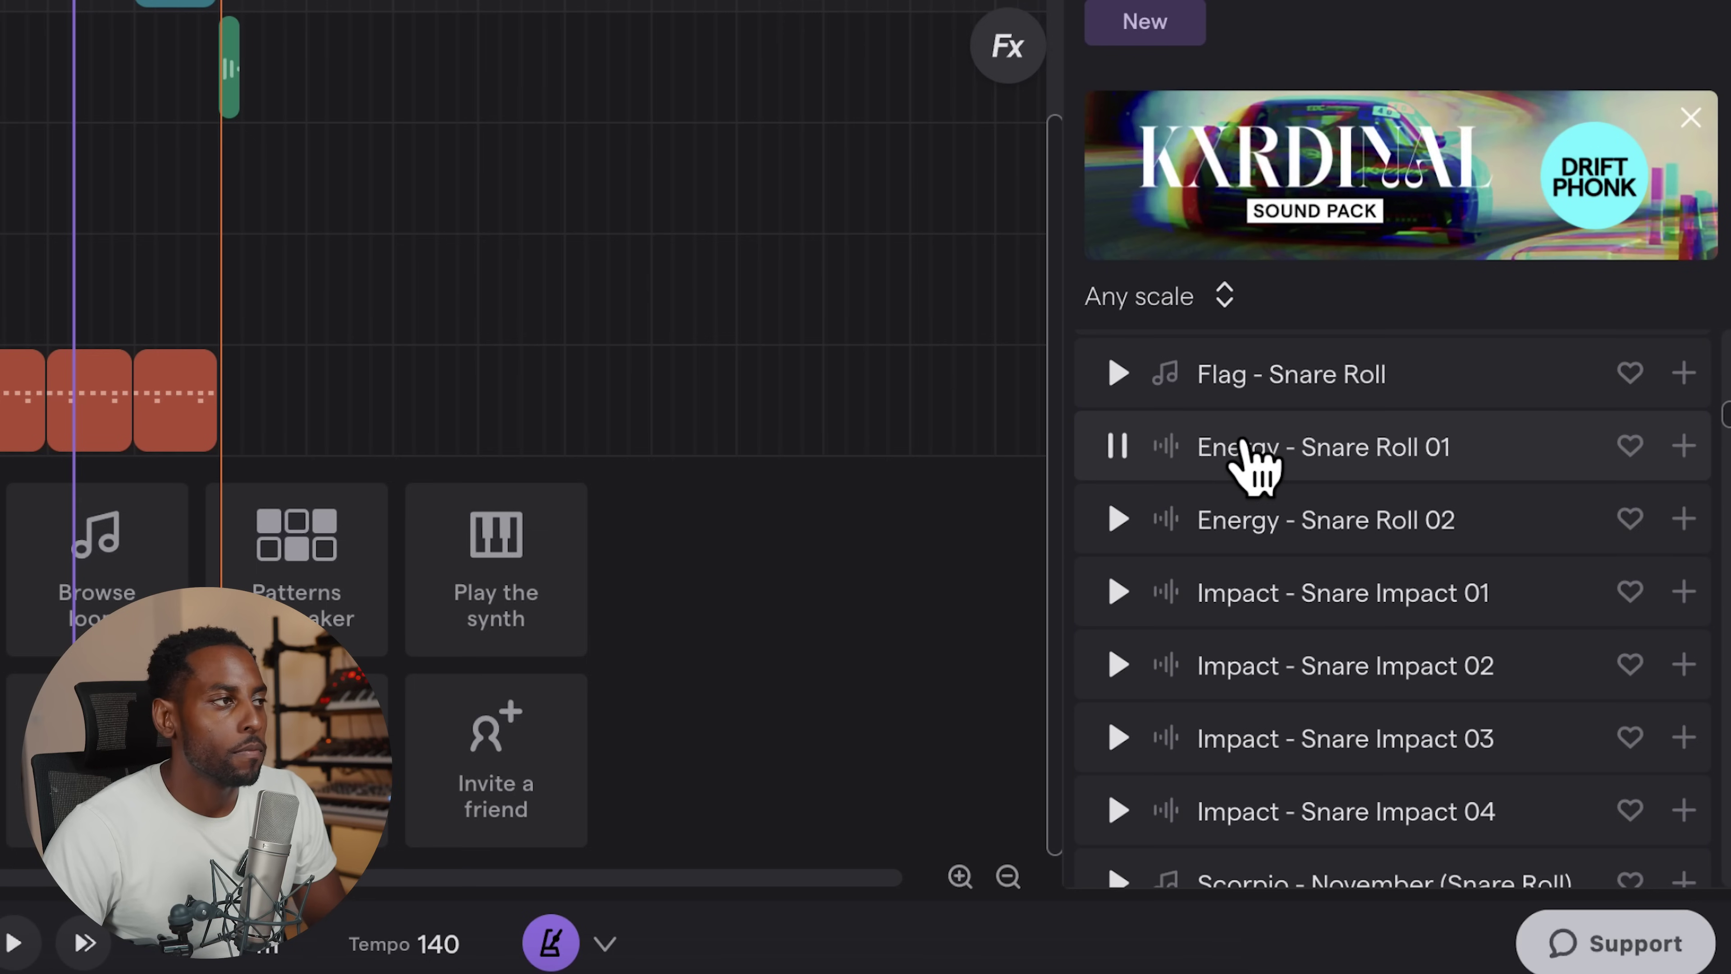
pyautogui.moveTo(1252, 463); pyautogui.dragTo(0, 475)
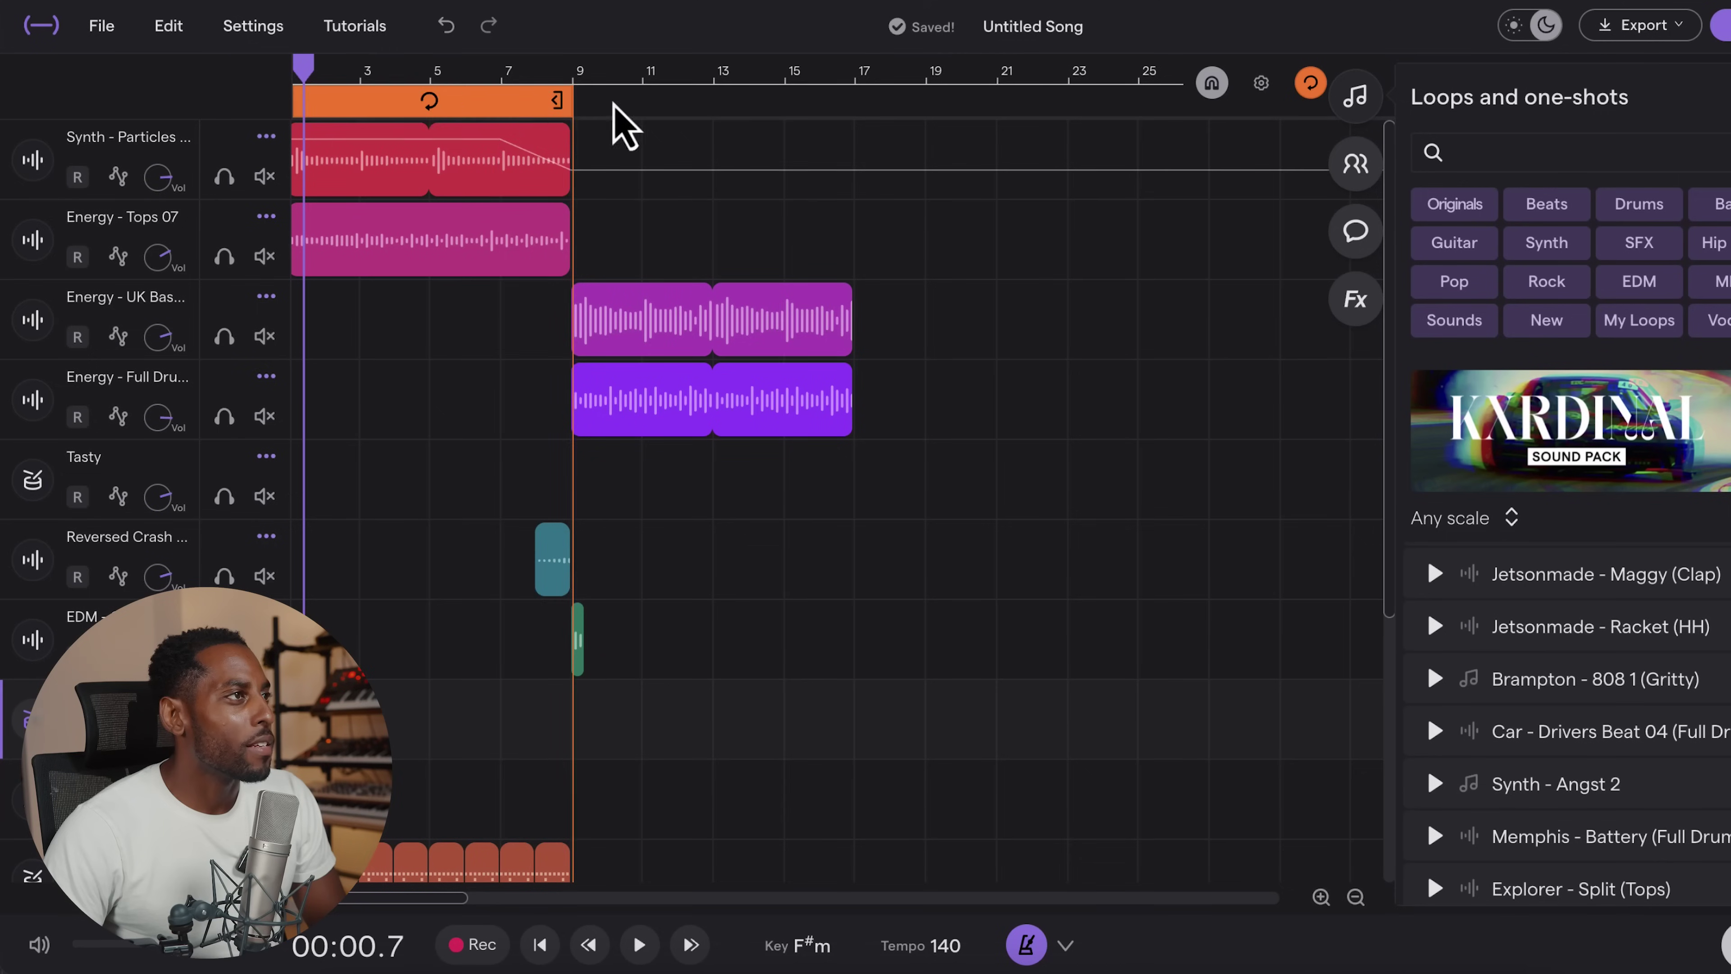
# - Extend the repeating pink pattern that starts at bar 9 further along its track and play the arrangement from the beginning
pyautogui.moveTo(611, 108); pyautogui.dragTo(749, 134)
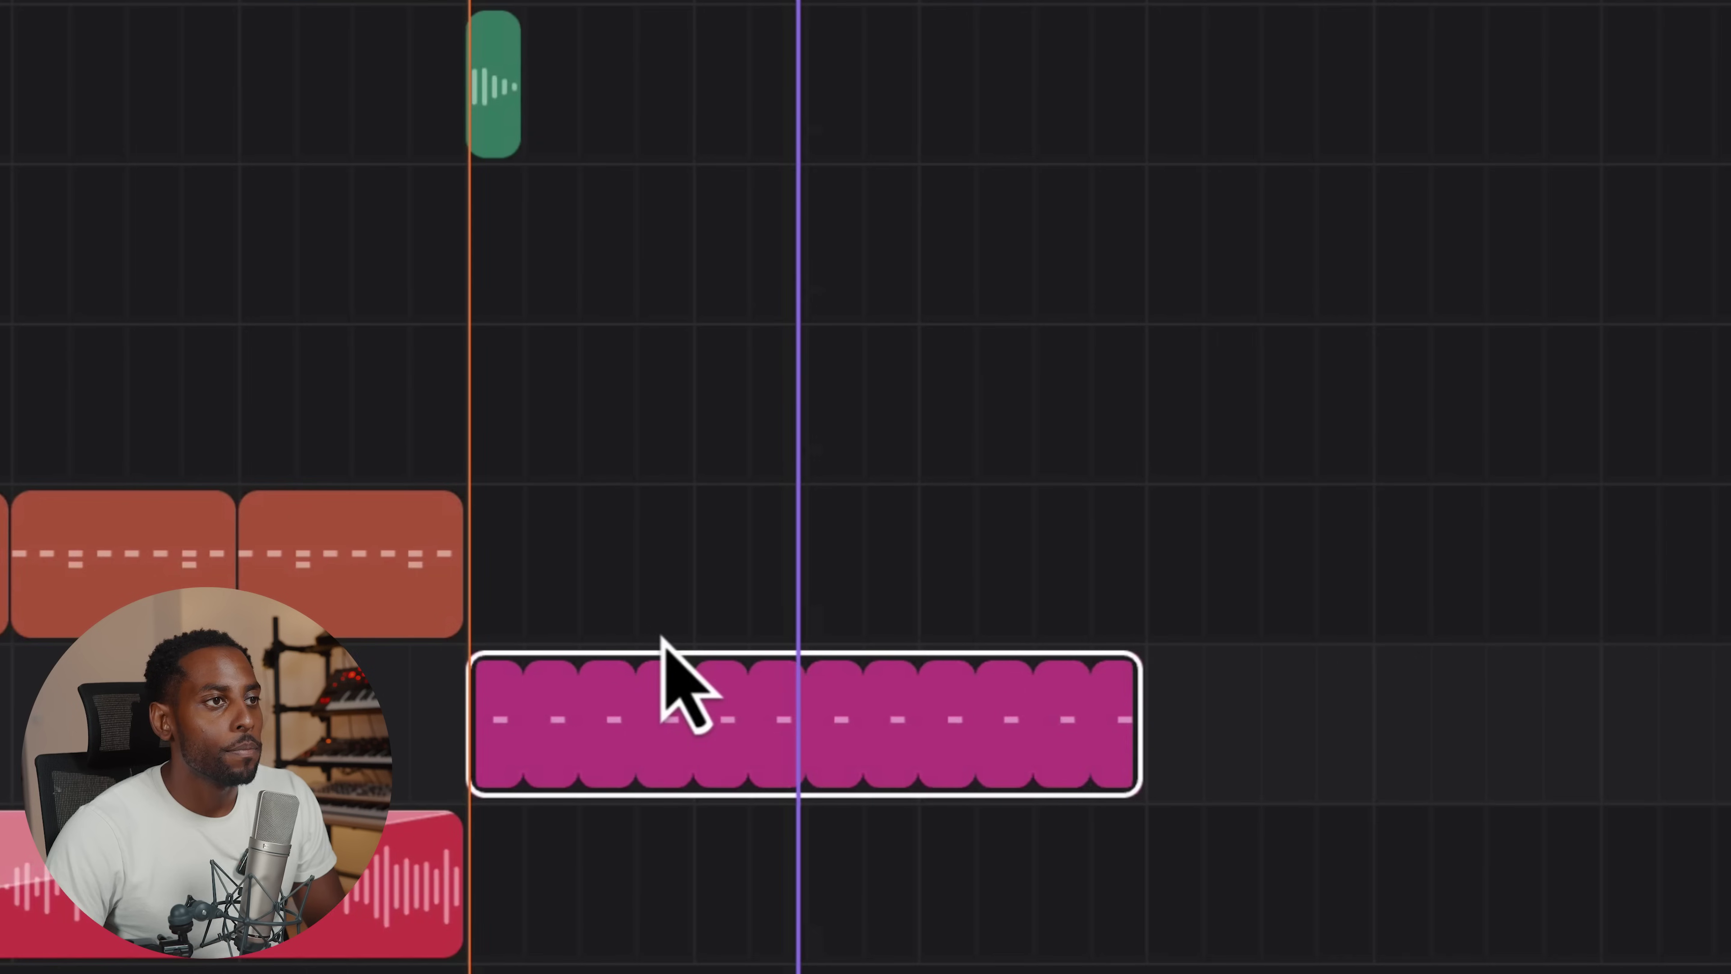
pyautogui.moveTo(1141, 698); pyautogui.dragTo(1655, 701)
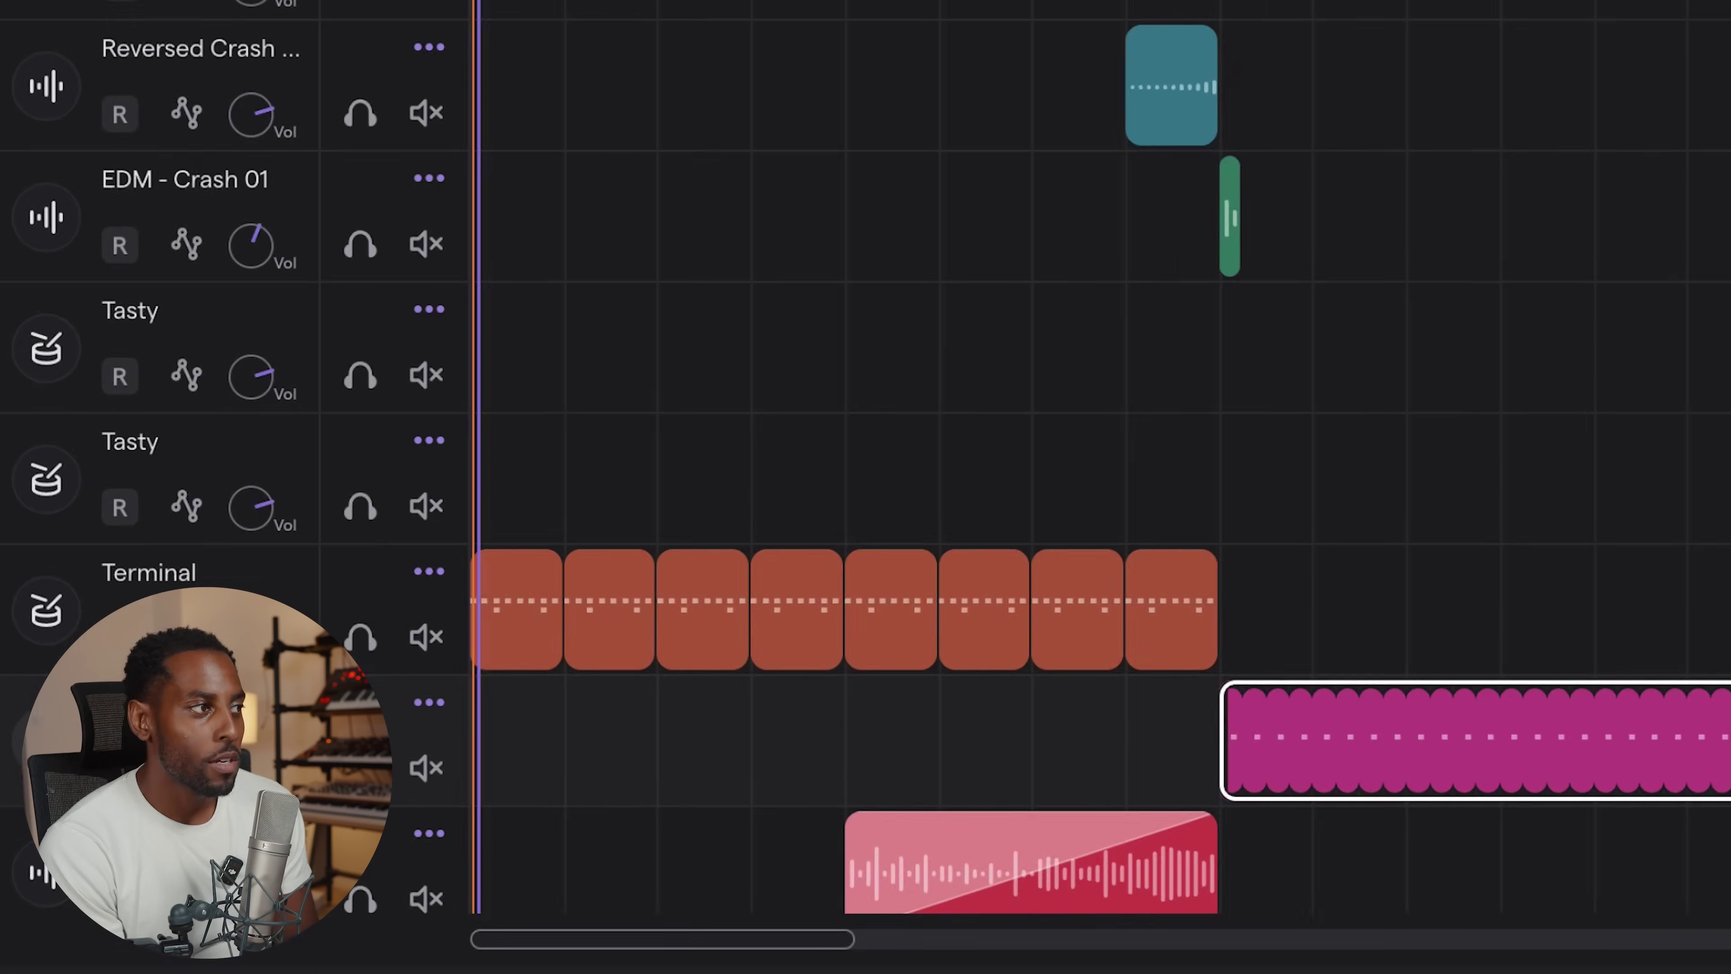
pyautogui.press('space')
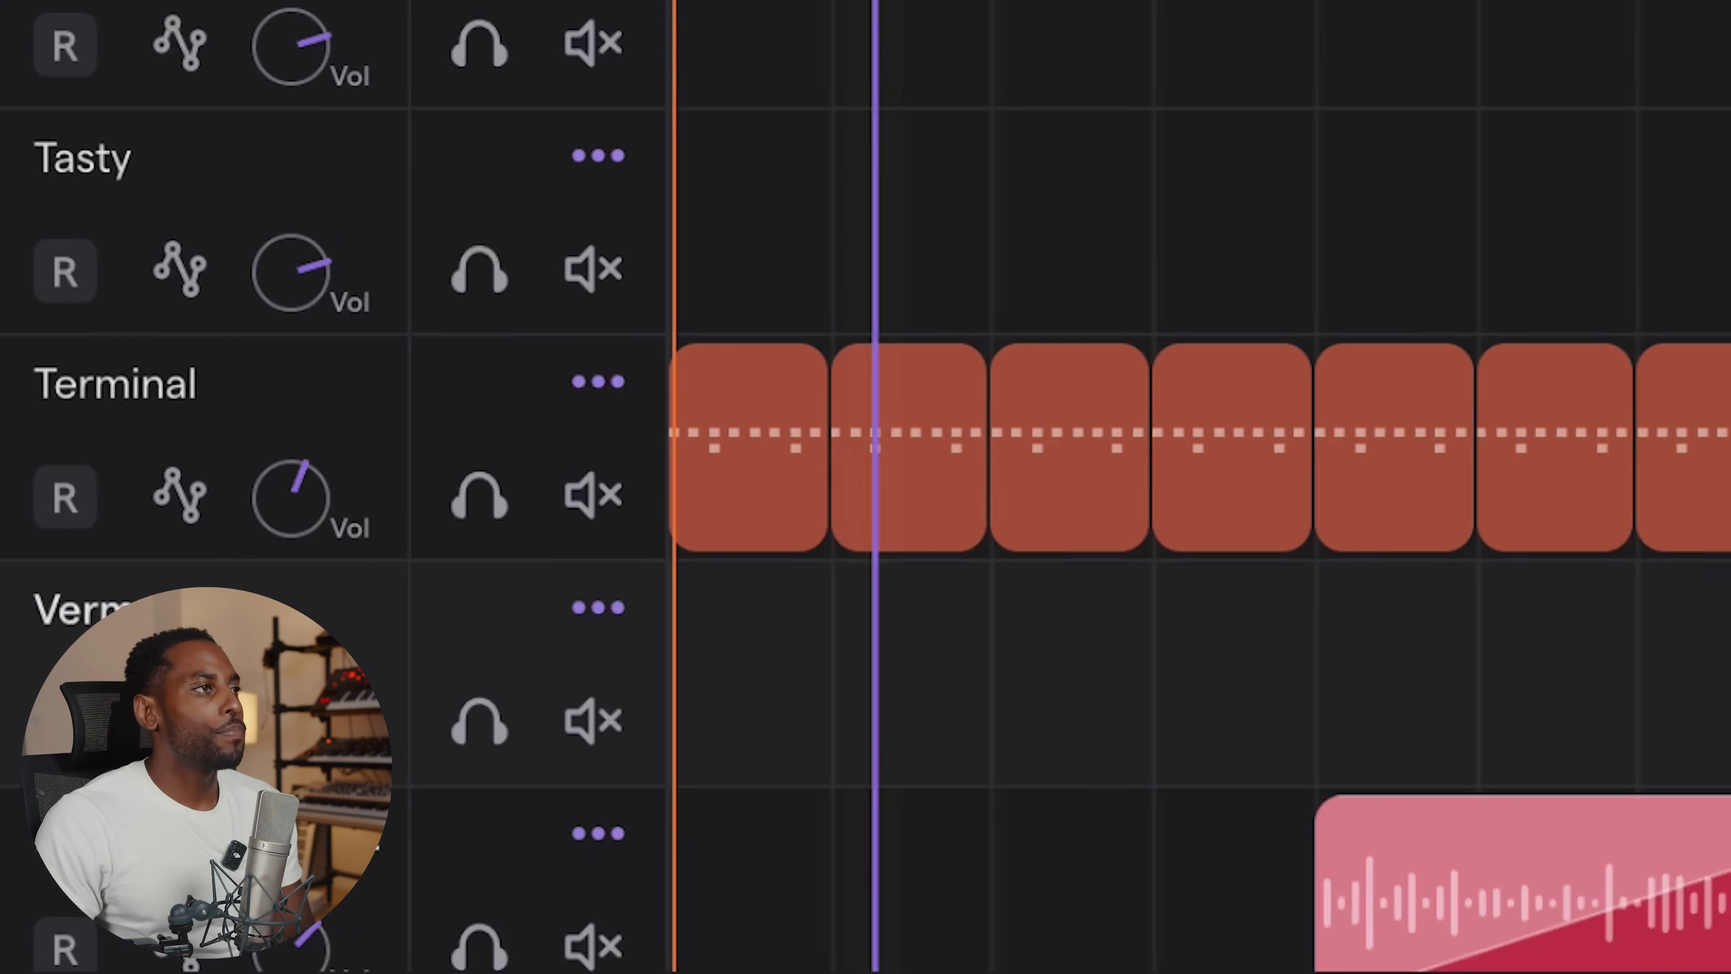